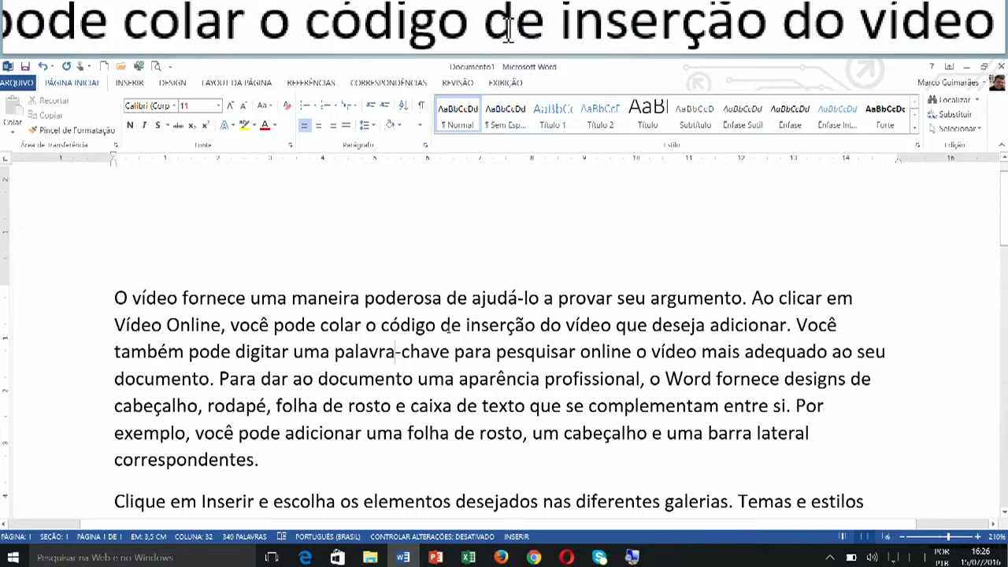
# Step: Select the whole first paragraph, justify it, and return it to left alignment
pyautogui.click(450, 326)
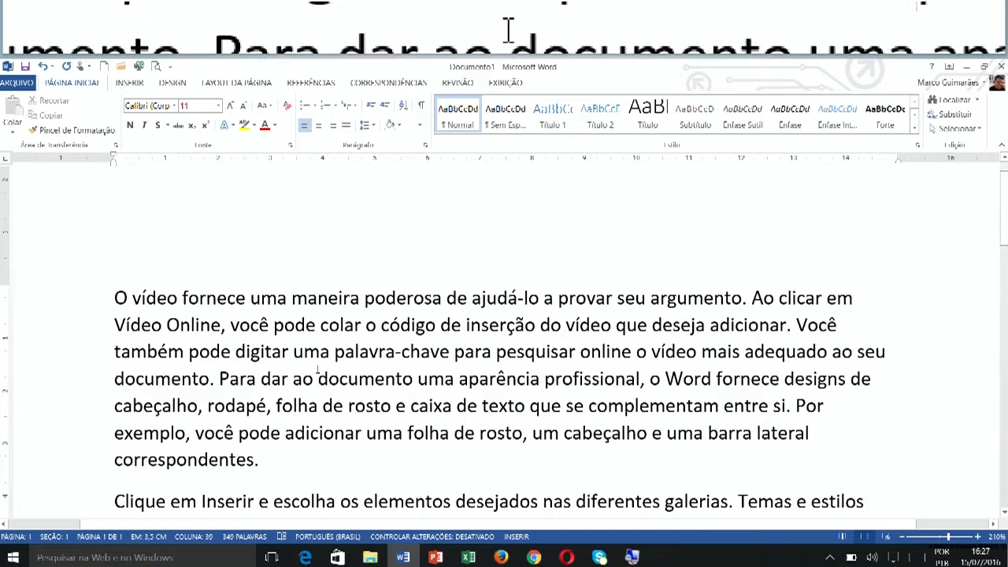
pyautogui.scroll(-1, 317, 372)
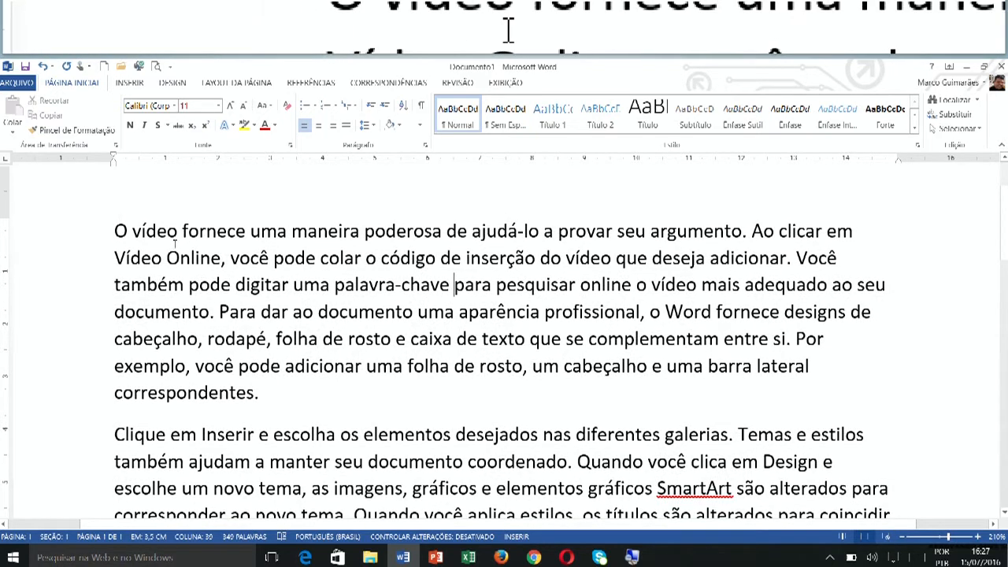
pyautogui.click(116, 231)
pyautogui.moveTo(116, 231); pyautogui.dragTo(271, 390)
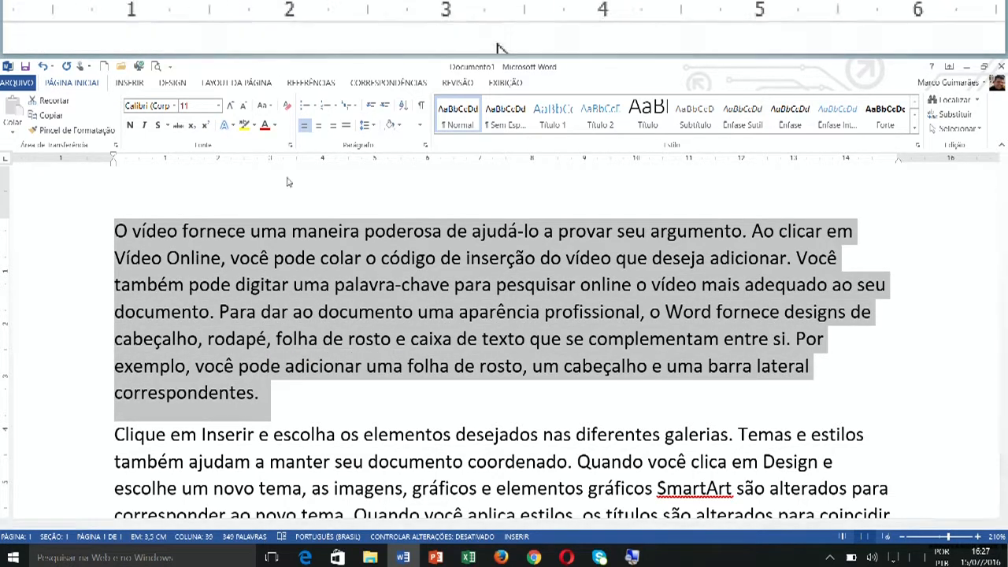
pyautogui.click(346, 125)
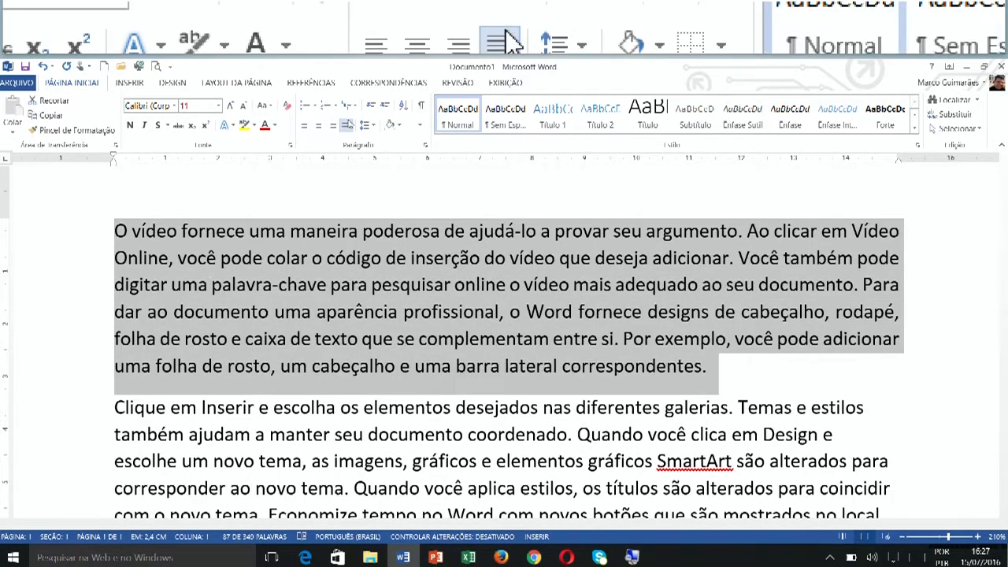
pyautogui.click(347, 125)
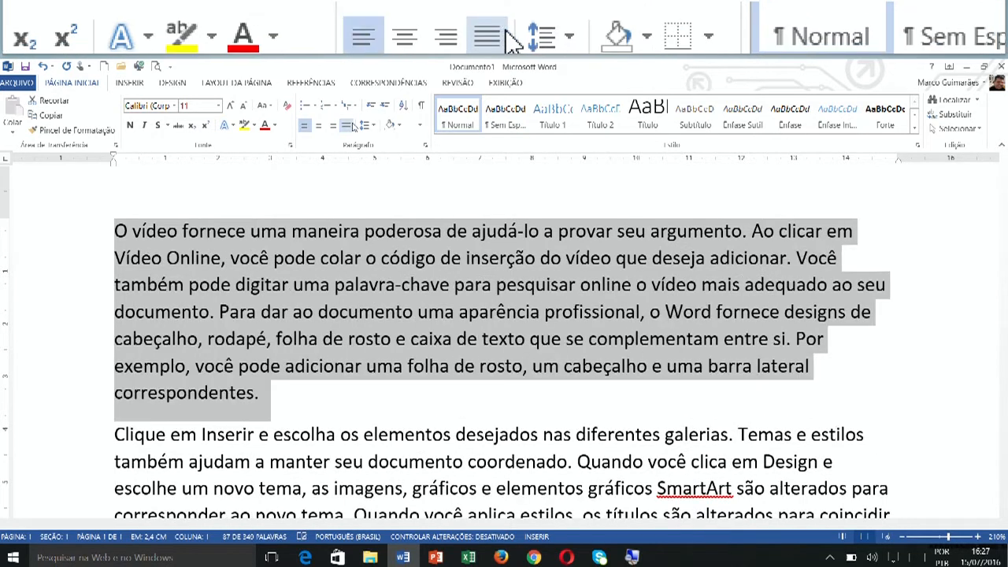
# Step: Justify the first paragraph with only the text cursor placed inside it, without selecting its text
pyautogui.click(361, 312)
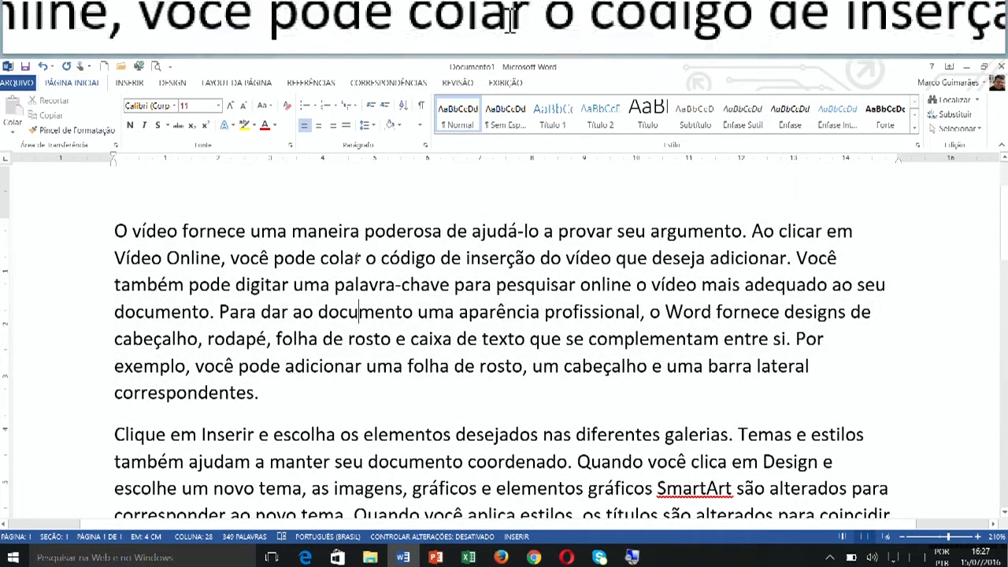
pyautogui.click(507, 307)
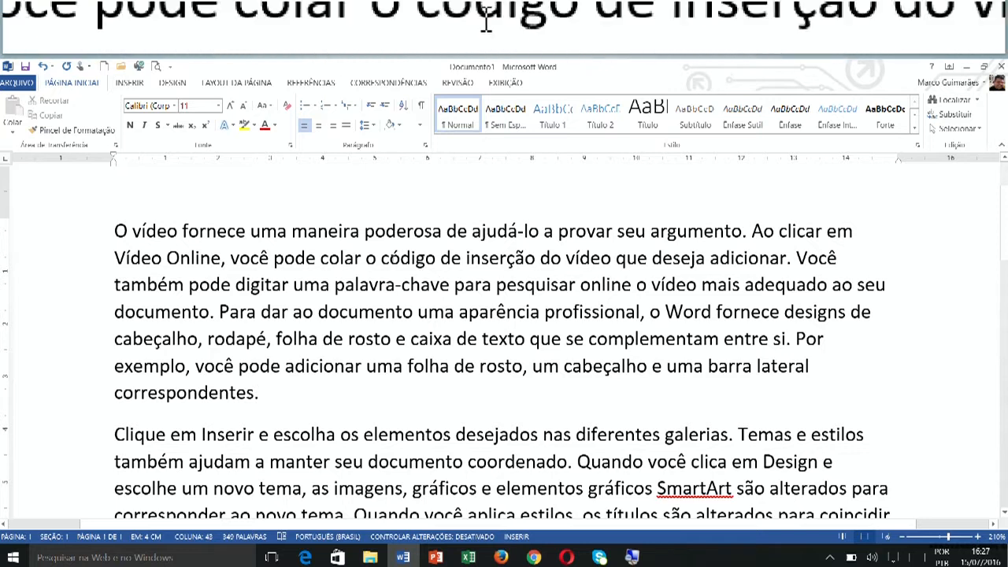
pyautogui.click(261, 231)
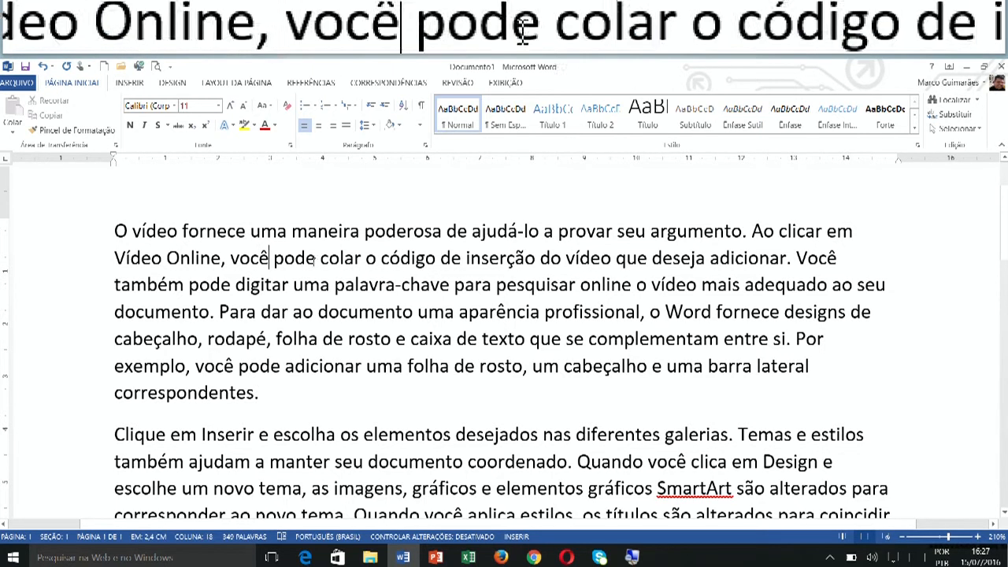
pyautogui.click(467, 338)
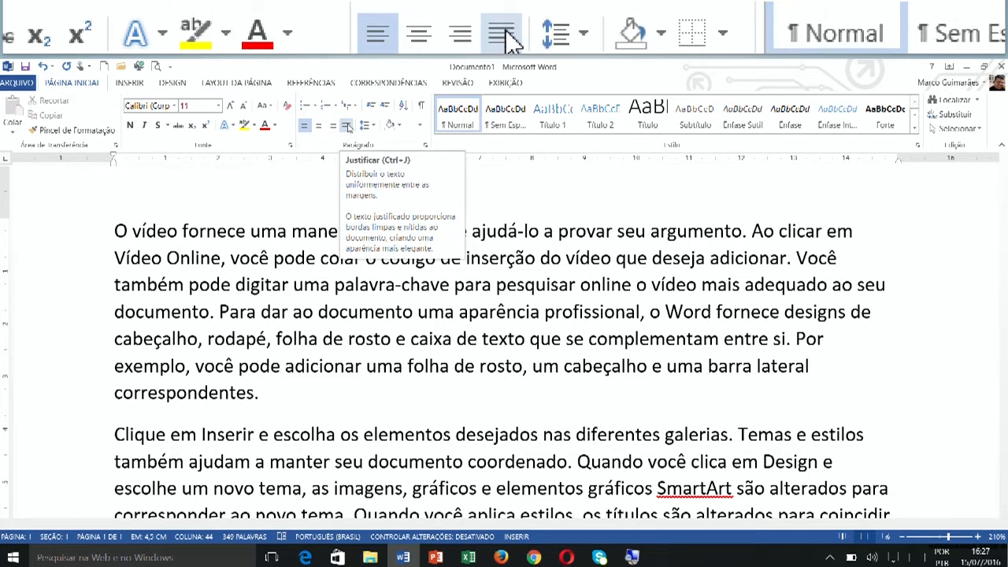
pyautogui.click(347, 127)
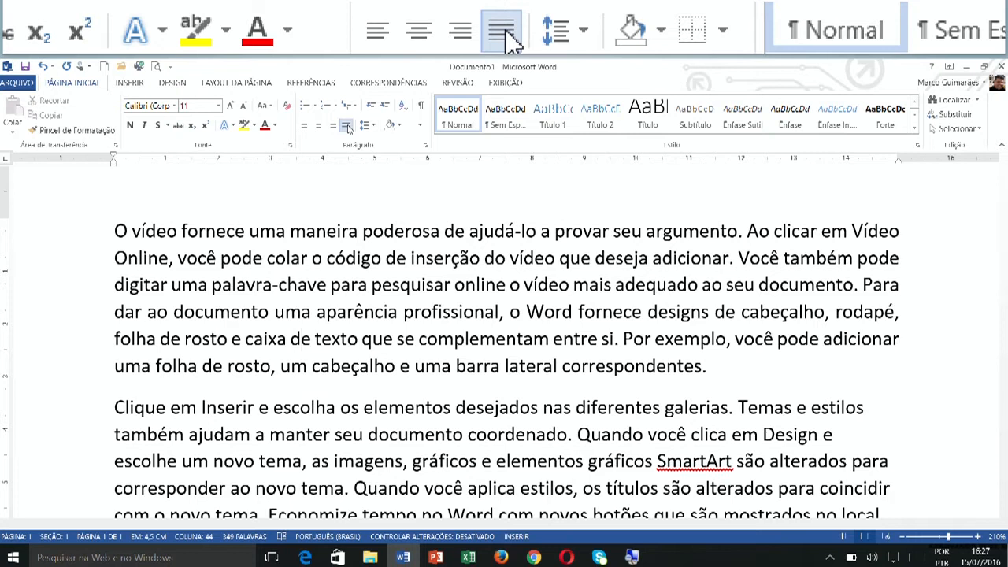
# Step: Cycle the first paragraph through left, centered and right alignment, and return it to justified
pyautogui.hotkey('ctrl', 'q')
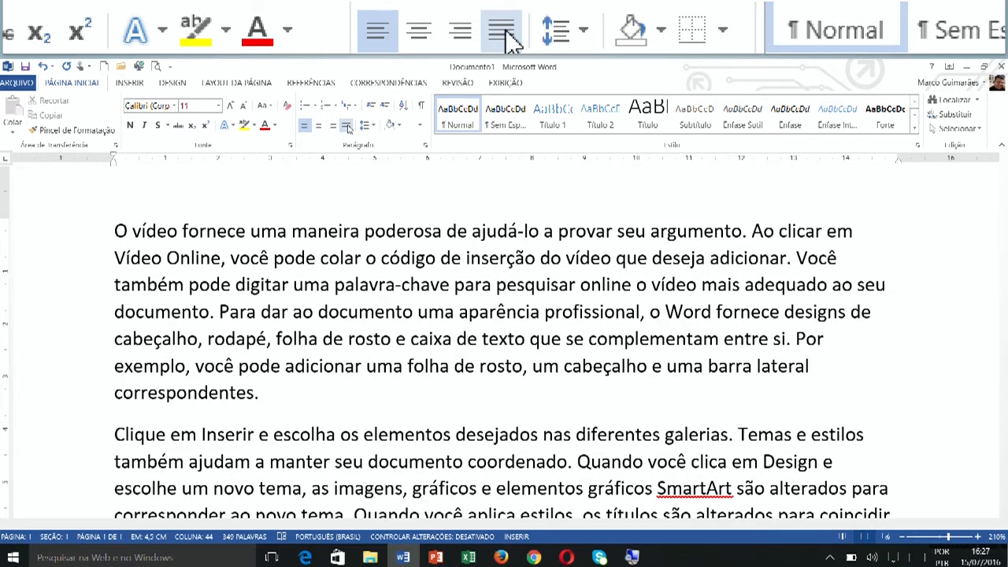
pyautogui.hotkey('ctrl', 'e')
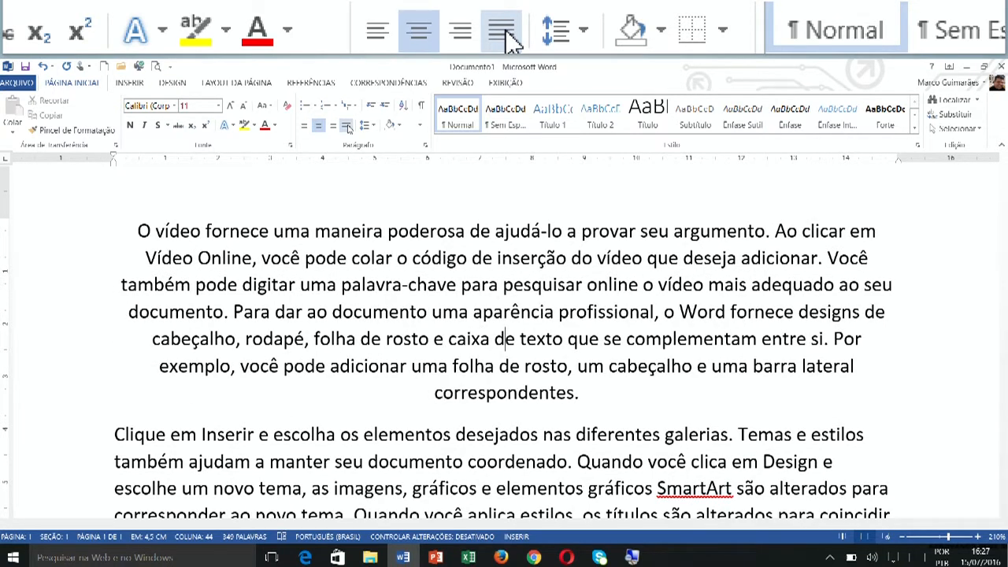
pyautogui.hotkey('ctrl', 'g')
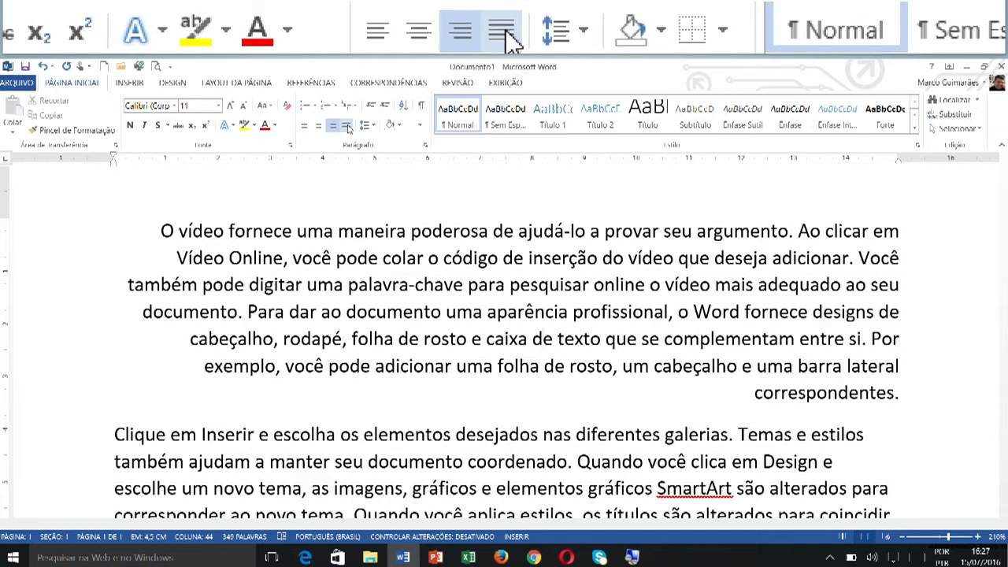
pyautogui.hotkey('ctrl', 'j')
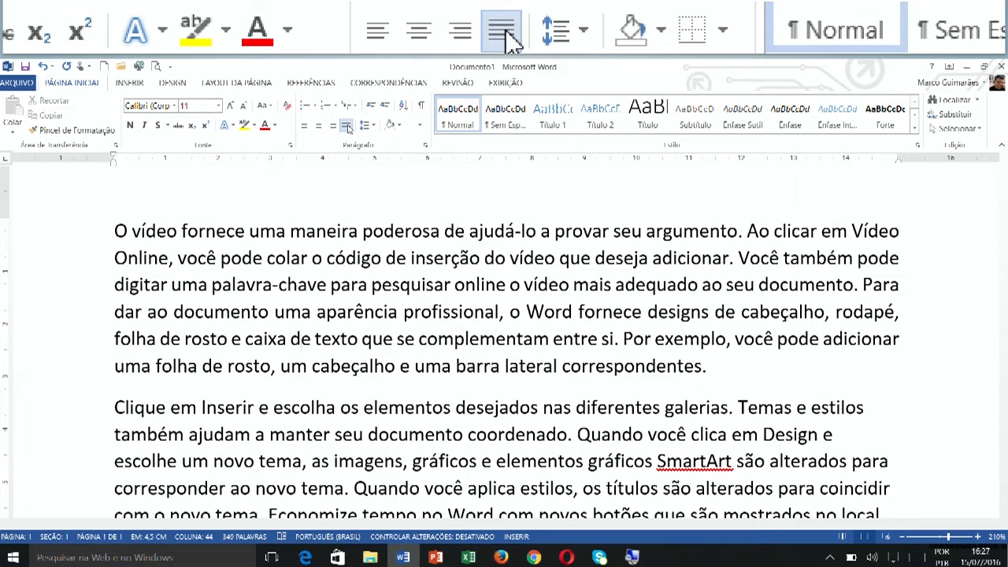
# Step: Try double and single line spacing on the first paragraph, and settle on 1.5 lines
pyautogui.click(573, 284)
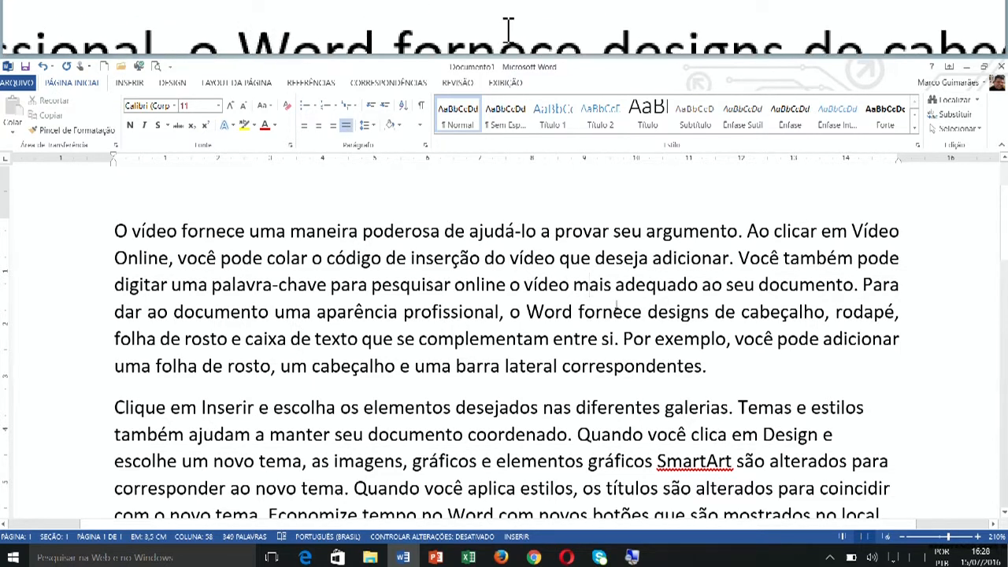
pyautogui.hotkey('ctrl', '2')
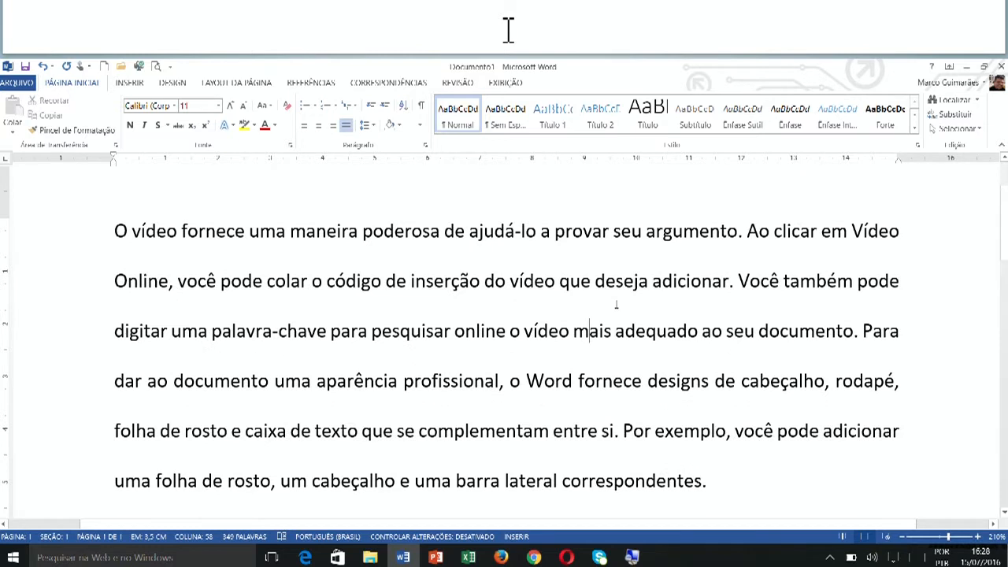
pyautogui.hotkey('ctrl', '1')
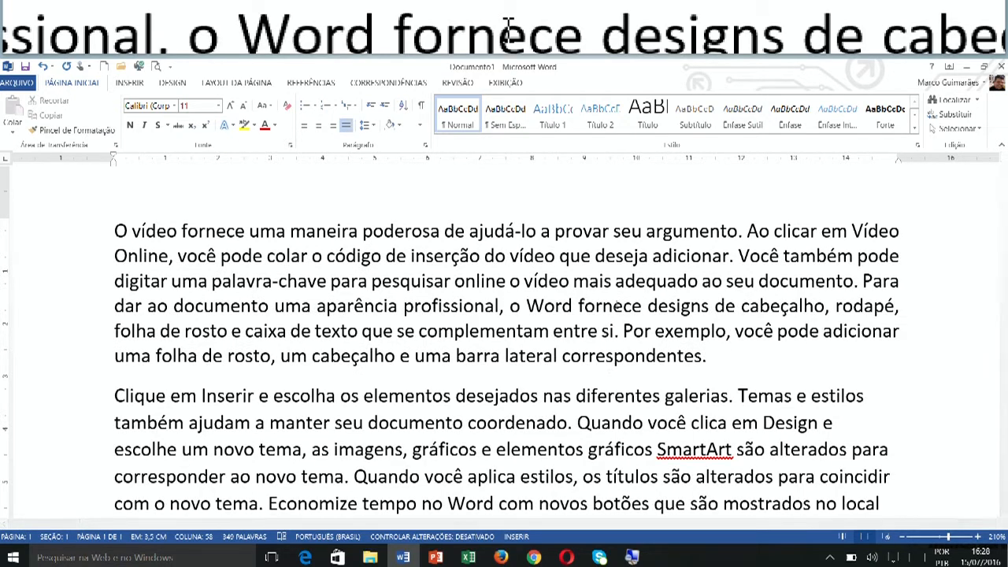
pyautogui.hotkey('ctrl', '5')
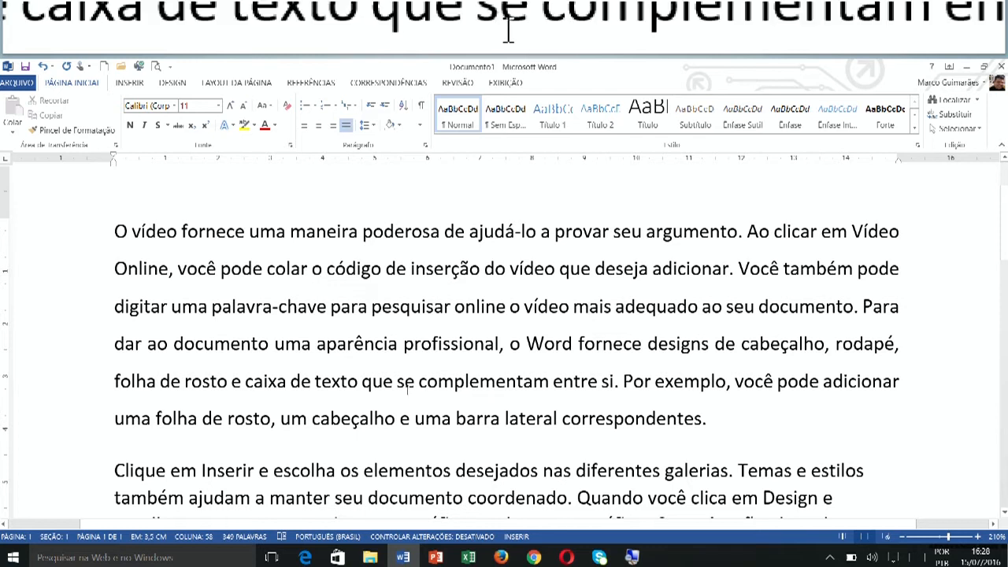
pyautogui.click(305, 230)
pyautogui.doubleClick(305, 231)
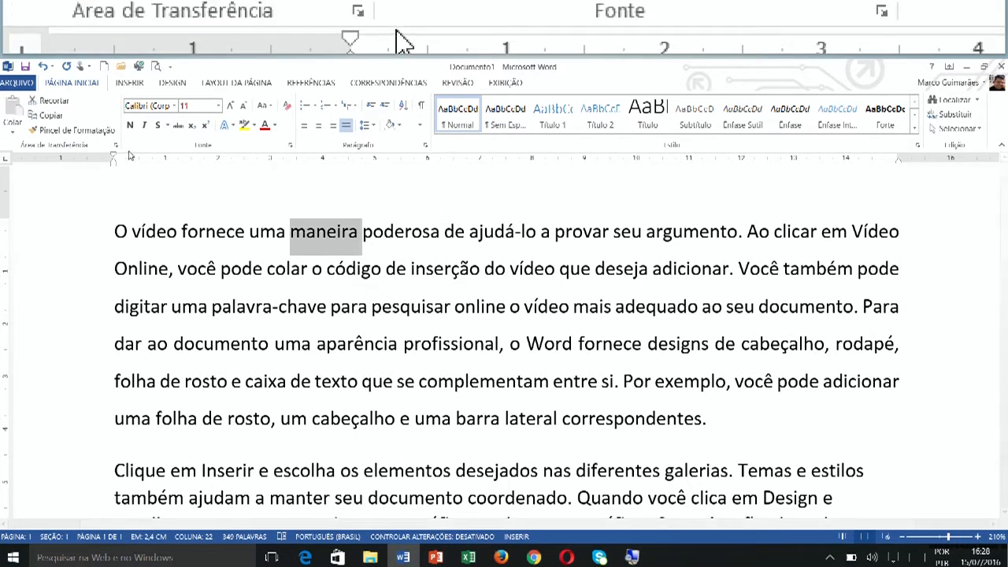
pyautogui.click(393, 229)
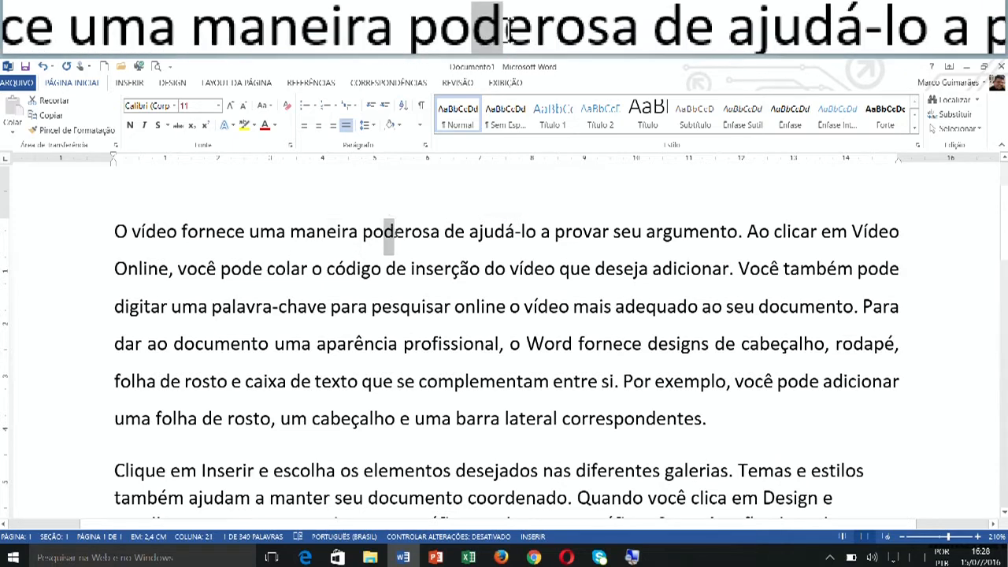
# Step: Zoom the document to 500% around the word "complementam" and select that word, clearing the selection again
pyautogui.scroll(20, 393, 229)
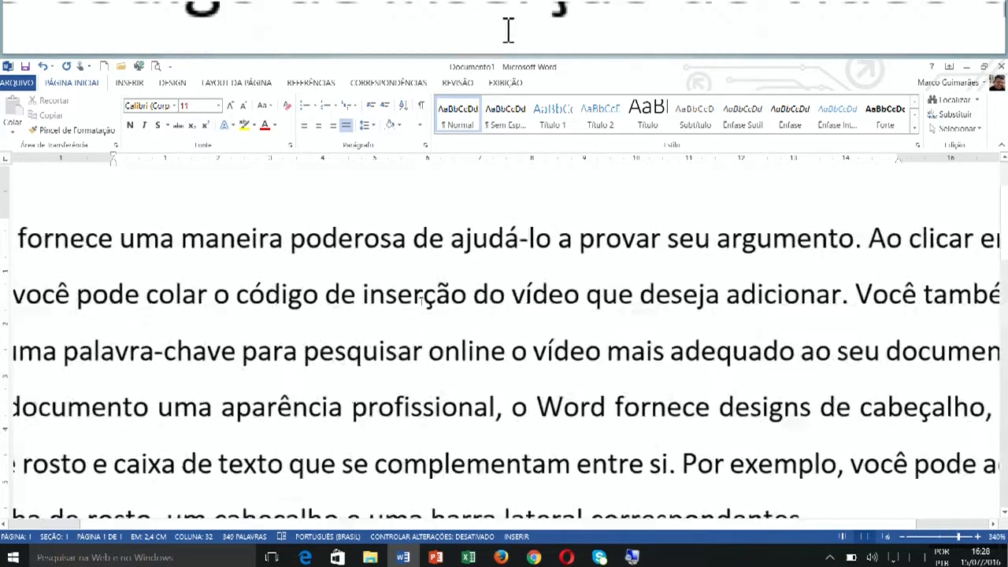
pyautogui.scroll(-3, 422, 300)
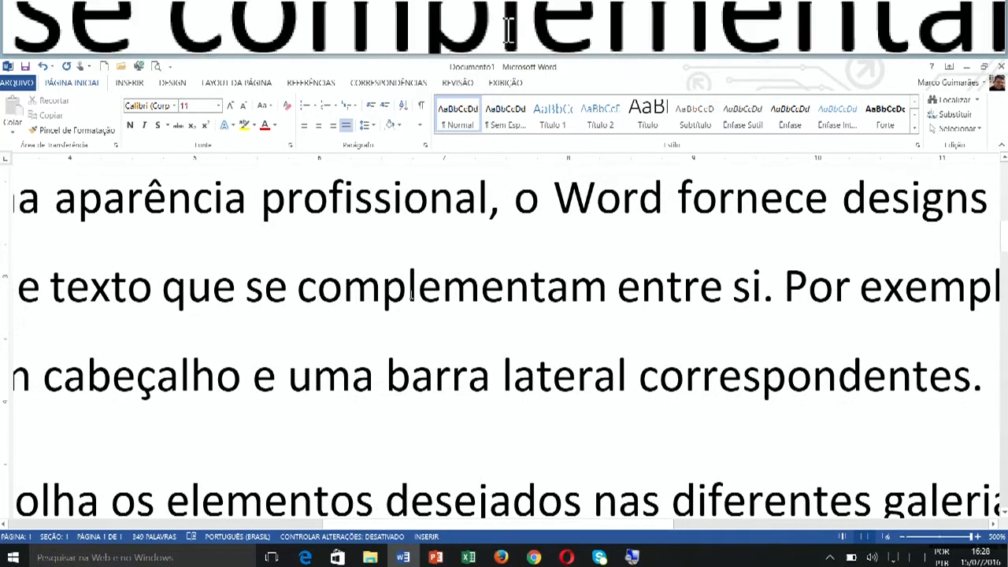
pyautogui.click(408, 288)
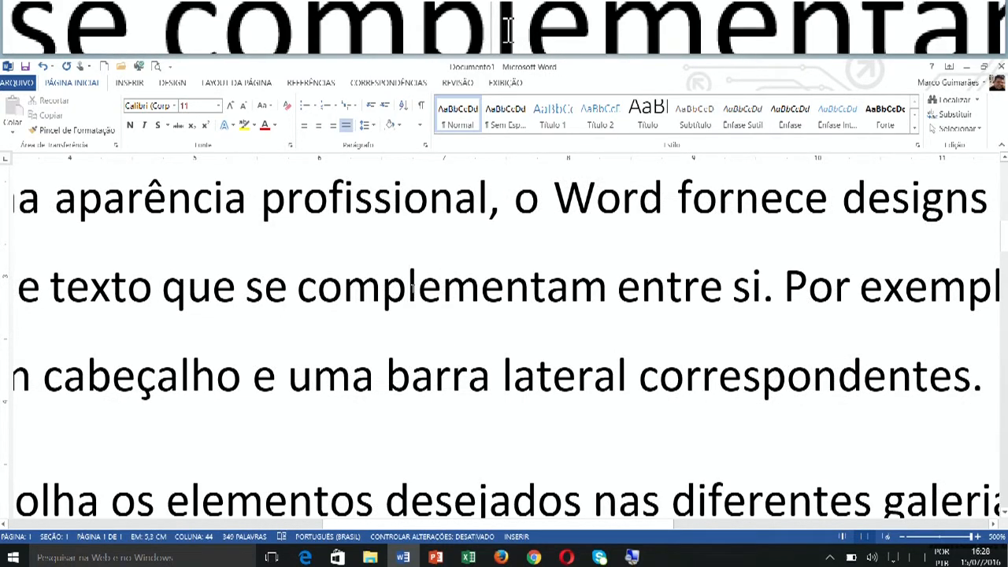
pyautogui.doubleClick(411, 290)
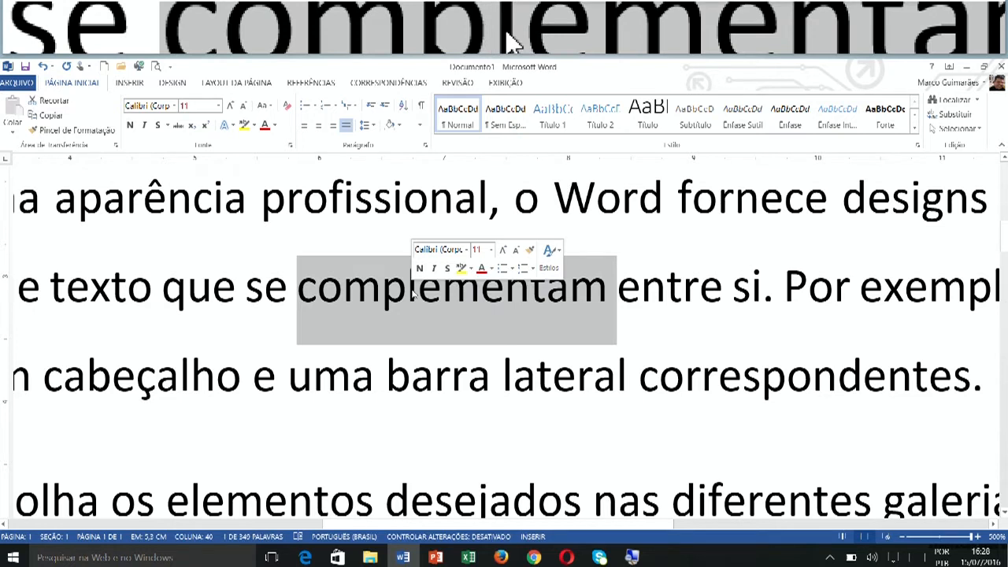
pyautogui.click(409, 293)
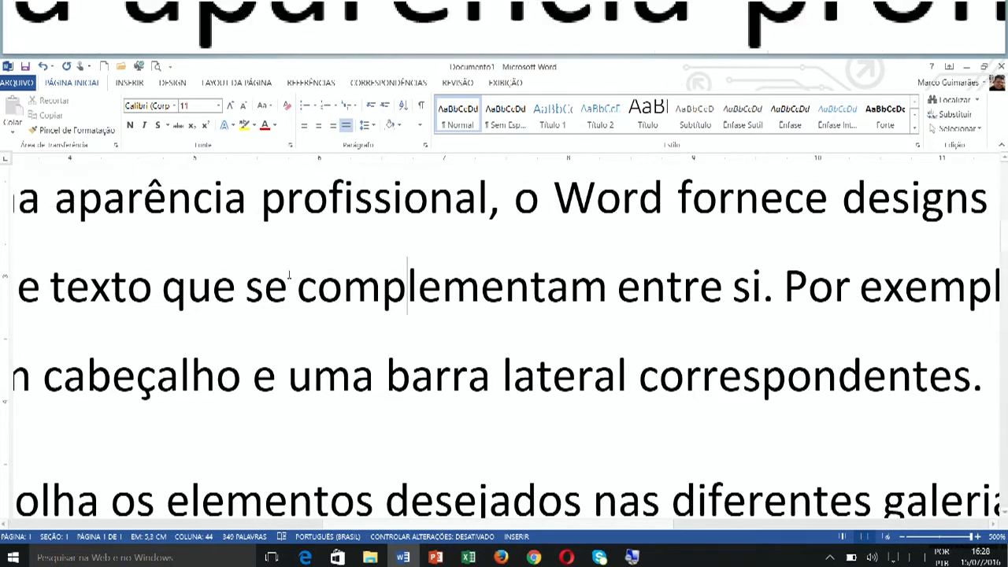
pyautogui.doubleClick(453, 287)
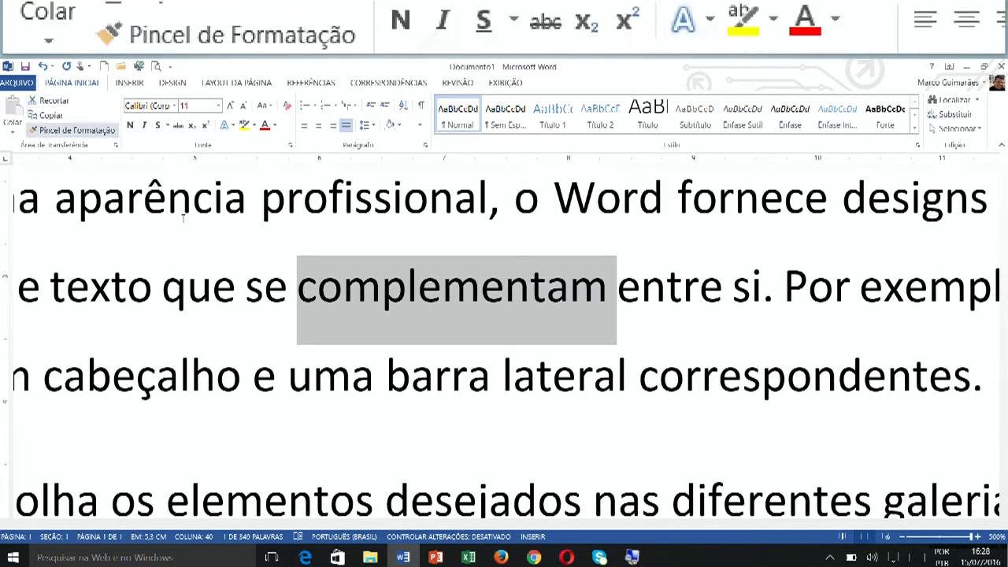
pyautogui.click(481, 287)
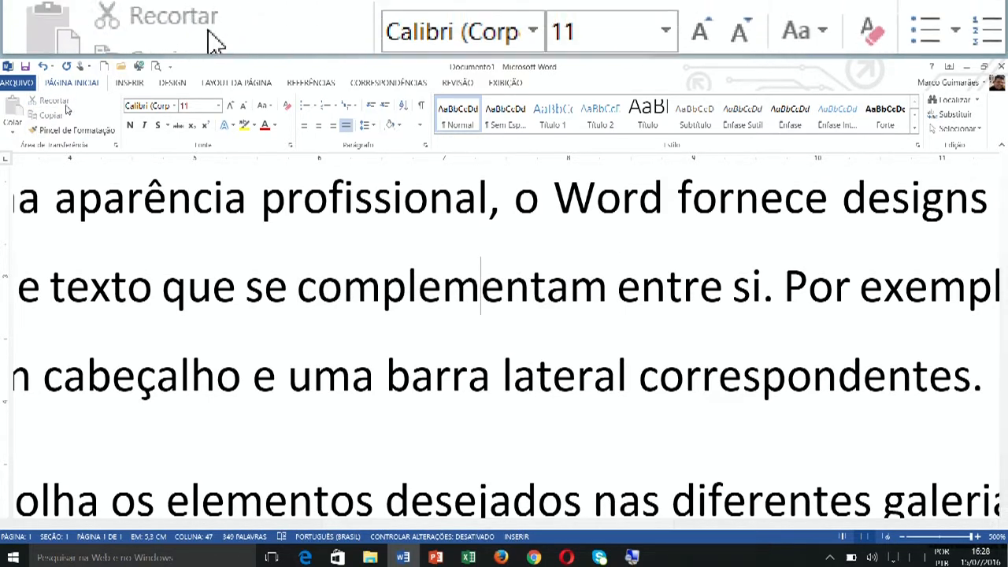
# Step: Make the word "complementam" bold, italic, underlined and red with only the text cursor placed inside it
pyautogui.click(444, 284)
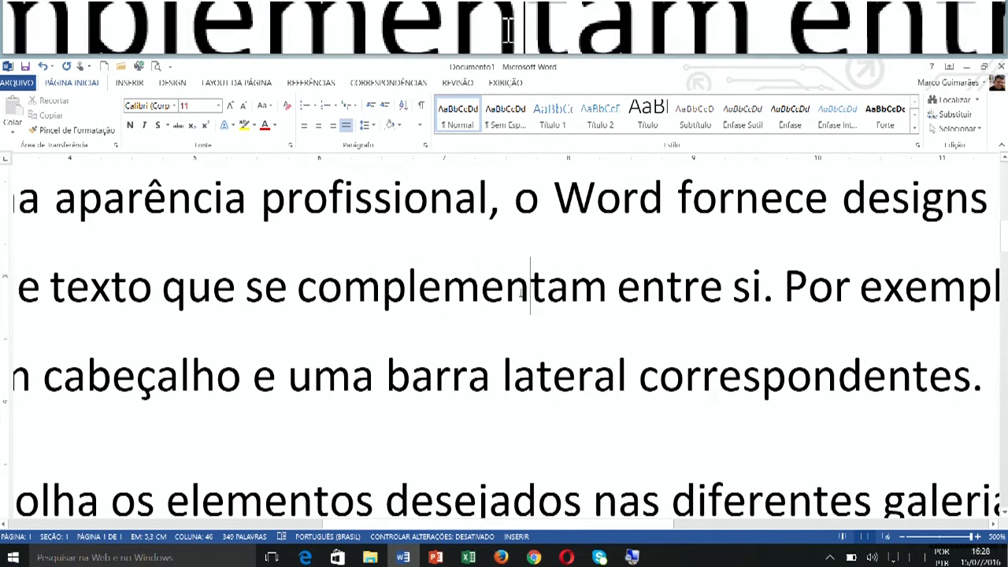
pyautogui.click(318, 287)
pyautogui.click(568, 288)
pyautogui.click(129, 125)
pyautogui.click(144, 125)
pyautogui.click(157, 125)
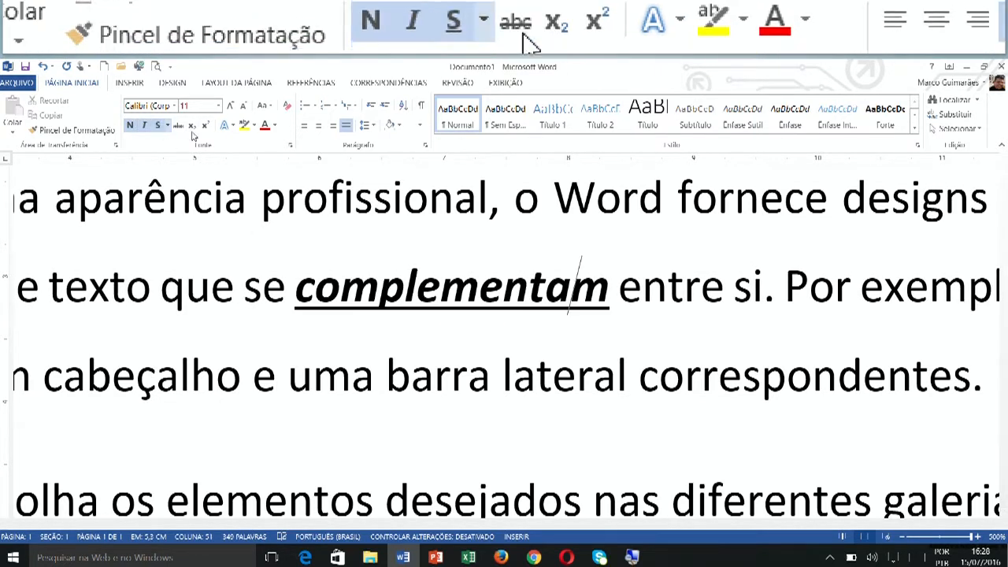
pyautogui.click(265, 125)
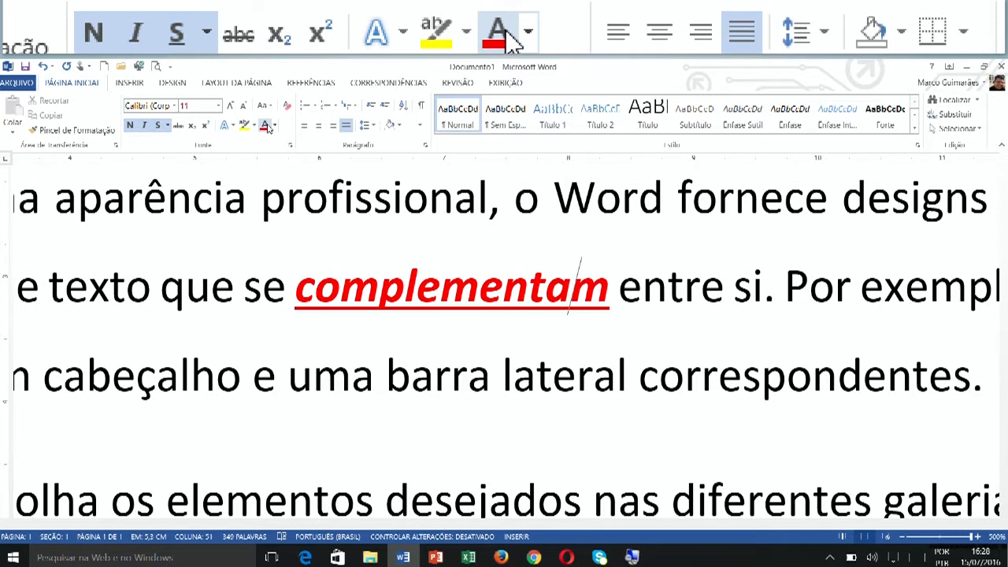
# Step: Enlarge the font of "complementam" by two size steps and shrink it back to 11
pyautogui.click(231, 106)
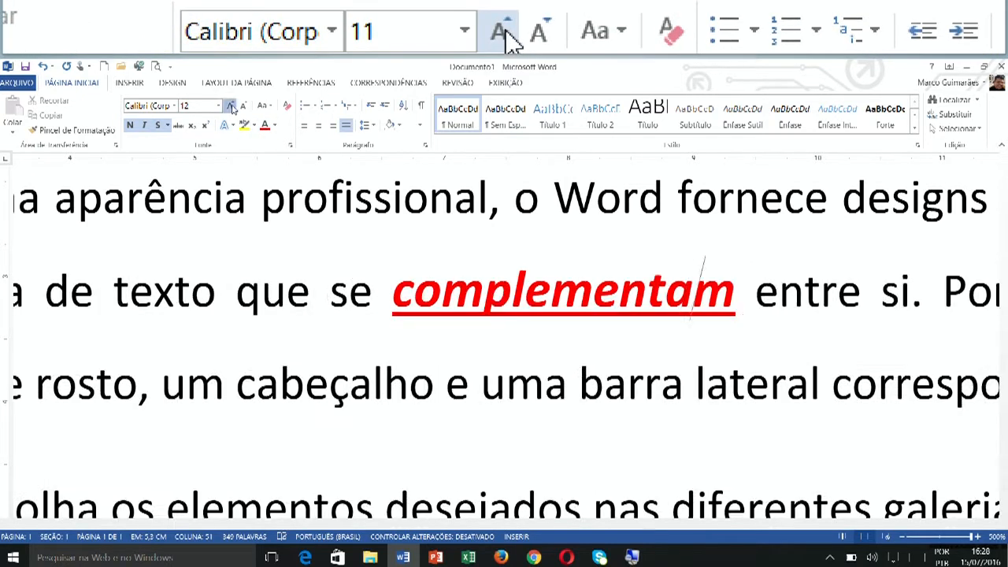
pyautogui.click(231, 106)
pyautogui.click(243, 105)
pyautogui.click(243, 106)
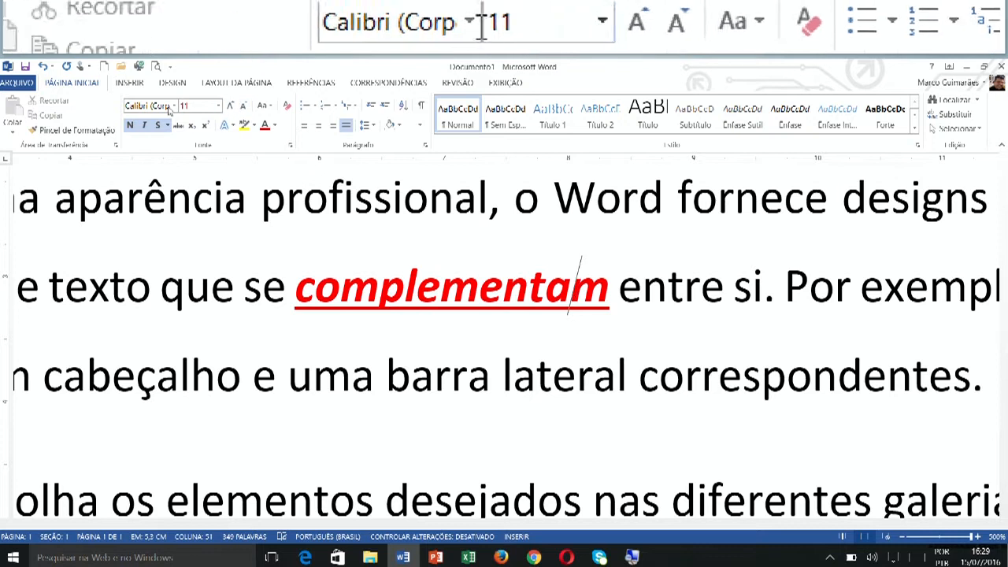
# Step: Change the font of "complementam" to Monotype Corsiva and place the text cursor after "correspondentes"
pyautogui.click(174, 105)
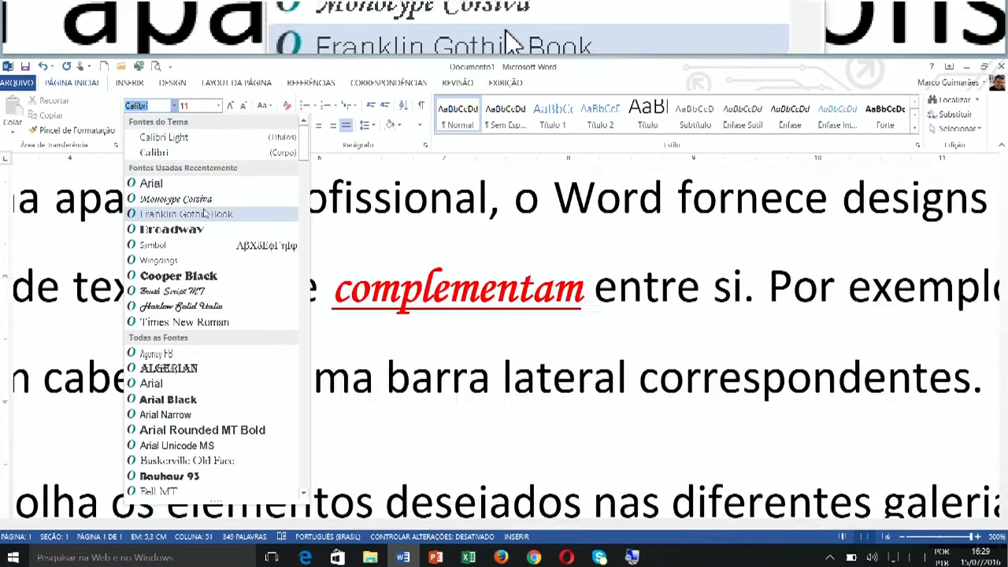
pyautogui.click(208, 202)
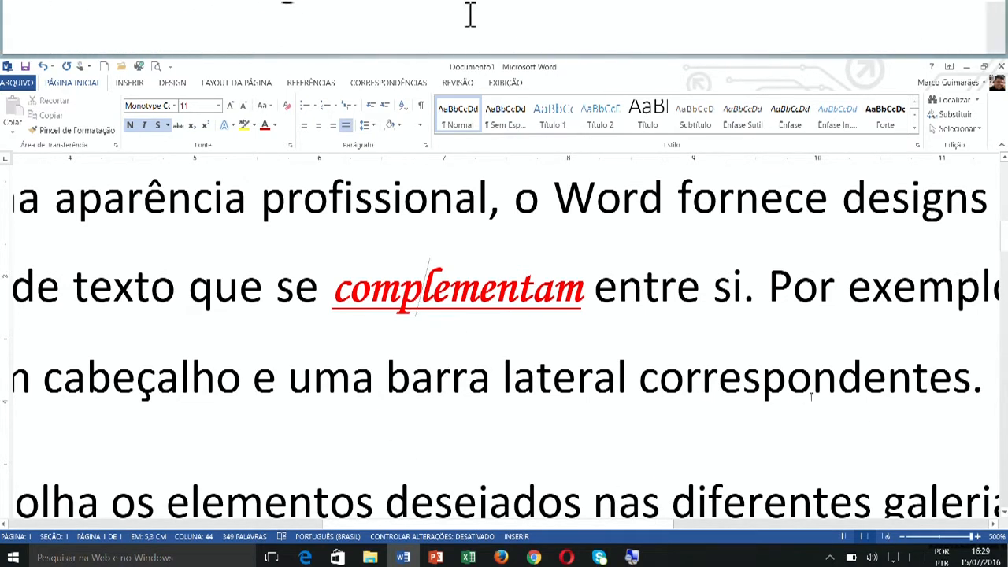
pyautogui.click(977, 379)
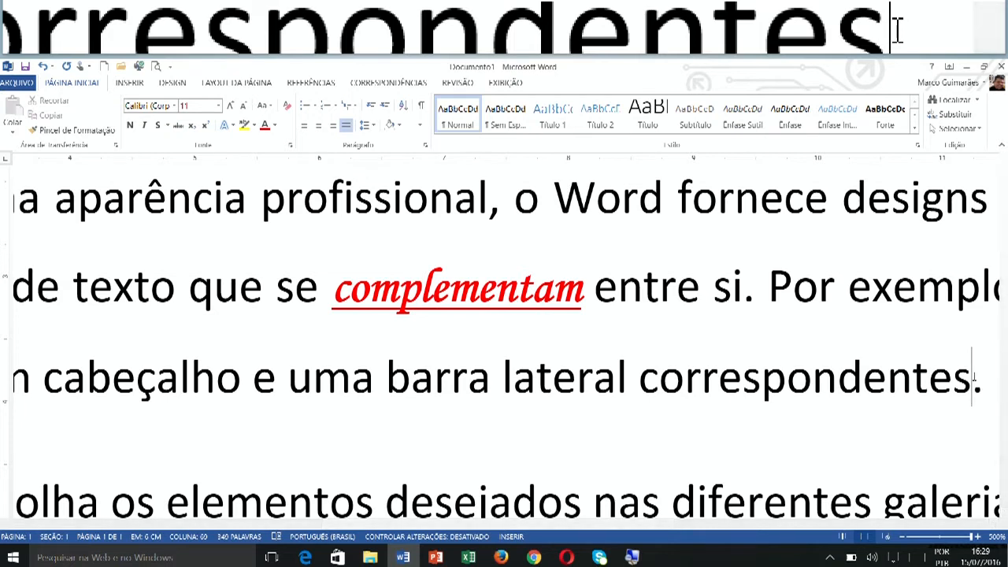
# Step: Delete the first letters of "correspondentes" one at a time from the word's start and undo the deletions
pyautogui.hotkey('ctrl', 'Left')
pyautogui.press('Delete')
pyautogui.press('Delete')
pyautogui.press('Delete')
pyautogui.press('Delete')
pyautogui.press('Delete')
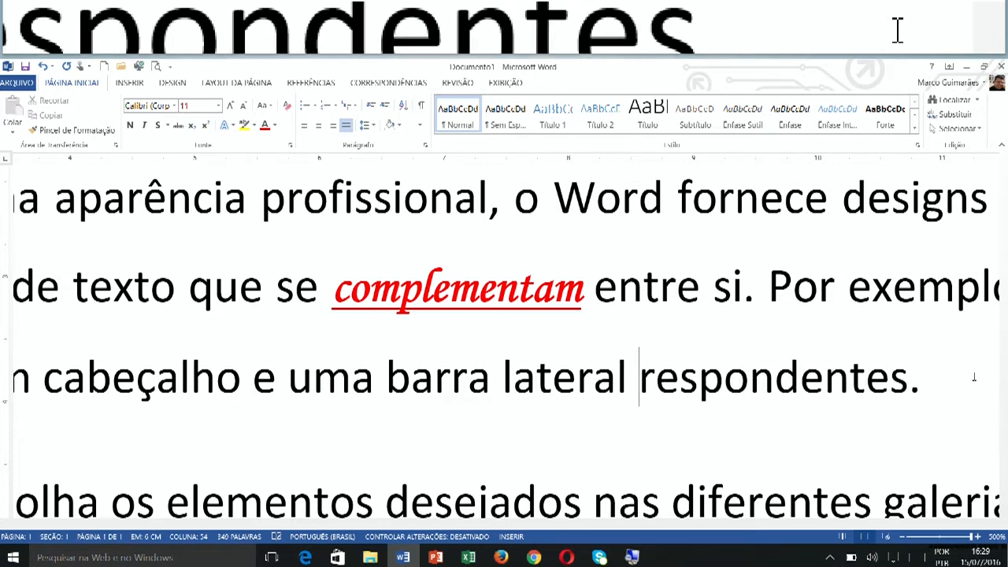
pyautogui.hotkey('ctrl', 'z')
pyautogui.hotkey('ctrl', 'z')
pyautogui.hotkey('ctrl', 'z')
pyautogui.hotkey('ctrl', 'z')
pyautogui.hotkey('ctrl', 'z')
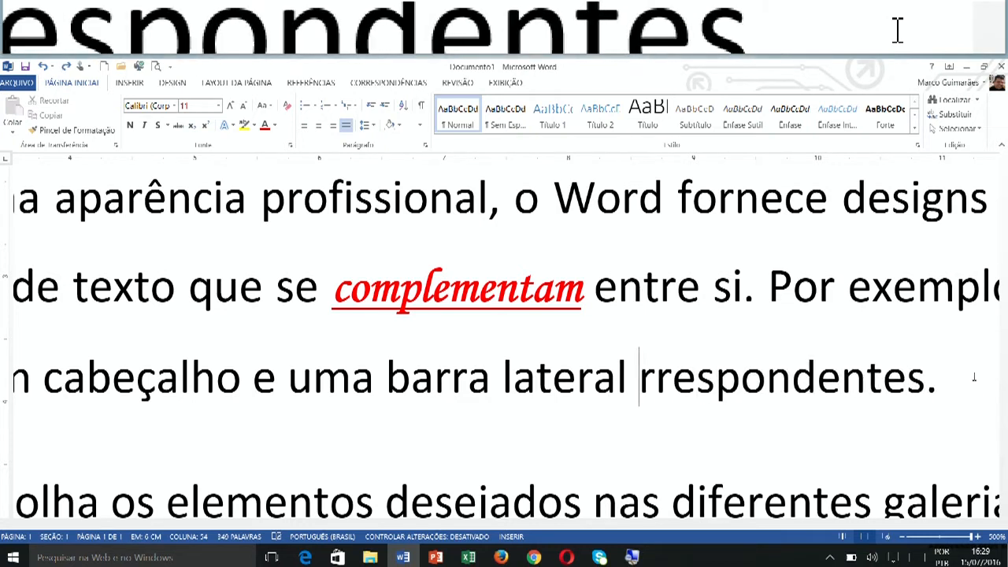
# Step: Delete the last letters of "correspondentes" one at a time from the word's end, then undo back past the font change of "complementam"
pyautogui.hotkey('ctrl', 'Right')
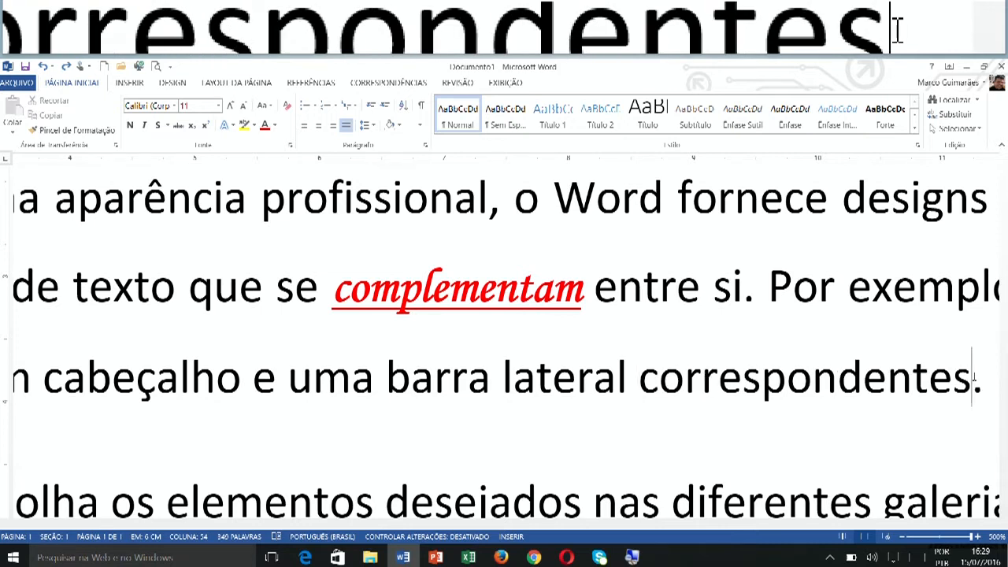
pyautogui.press('BackSpace')
pyautogui.press('BackSpace')
pyautogui.press('BackSpace')
pyautogui.press('BackSpace')
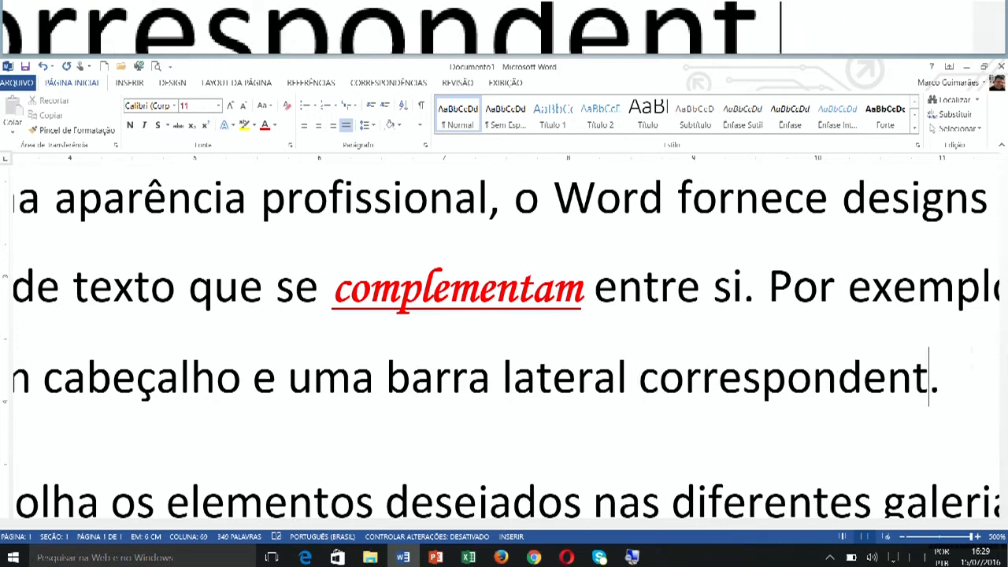
pyautogui.hotkey('ctrl', 'z')
pyautogui.hotkey('ctrl', 'z')
pyautogui.hotkey('ctrl', 'z')
pyautogui.hotkey('ctrl', 'z')
pyautogui.hotkey('ctrl', 'z')
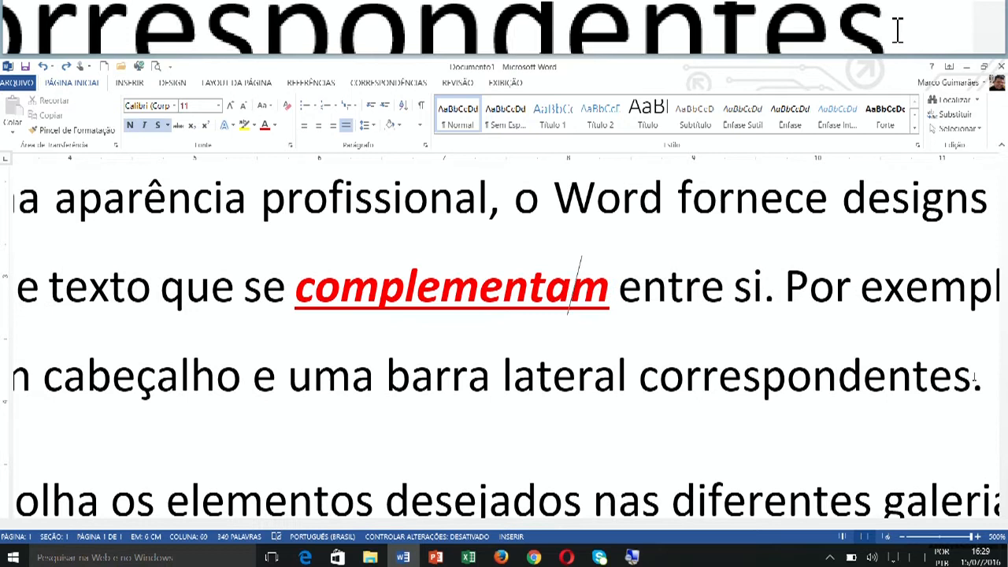
# Step: Delete the whole word "correspondentes" at once from the text cursor at its end and undo it, twice
pyautogui.click(974, 377)
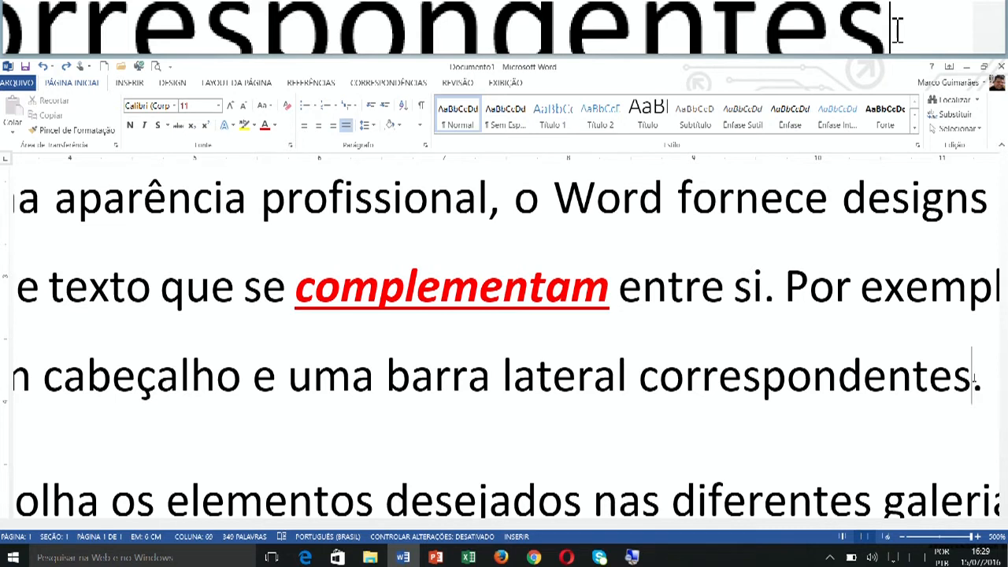
pyautogui.hotkey('ctrl', 'BackSpace')
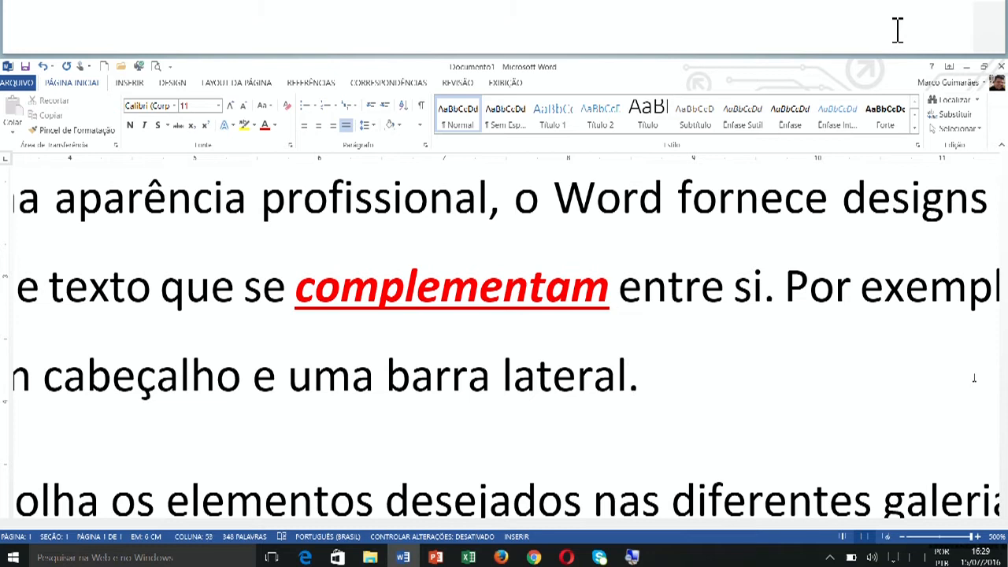
pyautogui.hotkey('ctrl', 'z')
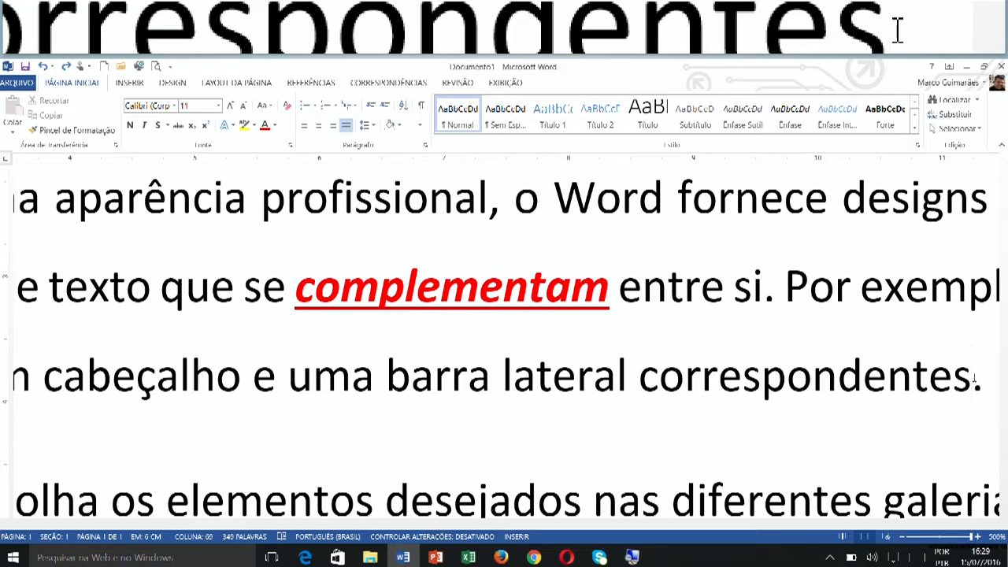
pyautogui.hotkey('ctrl', 'BackSpace')
pyautogui.hotkey('ctrl', 'z')
# Step: Delete the whole words "correspondentes" and "lateral" from the text cursor between them and undo both deletions
pyautogui.hotkey('ctrl', 'Left')
pyautogui.hotkey('ctrl', 'Delete')
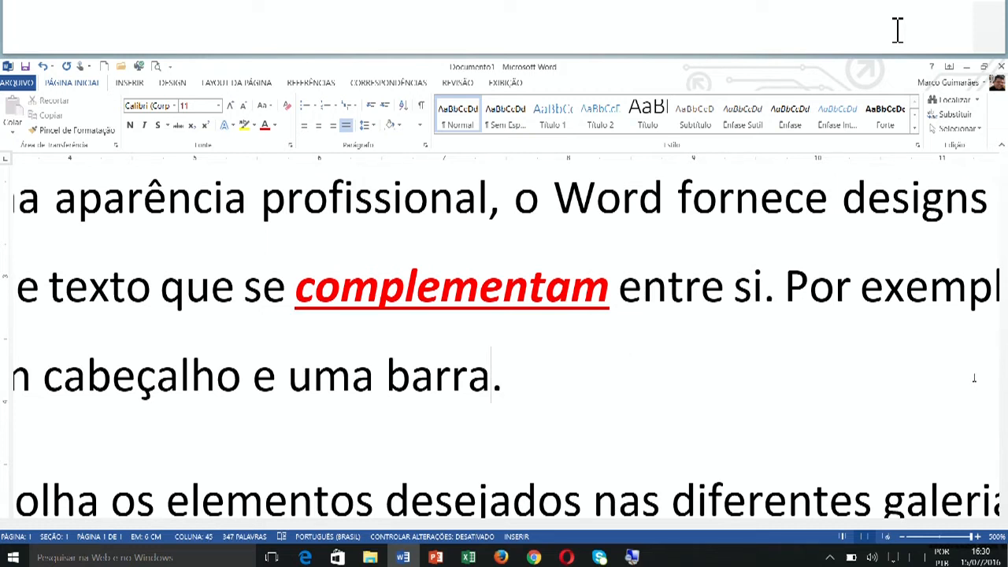
pyautogui.hotkey('ctrl', 'z')
pyautogui.hotkey('ctrl', 'z')
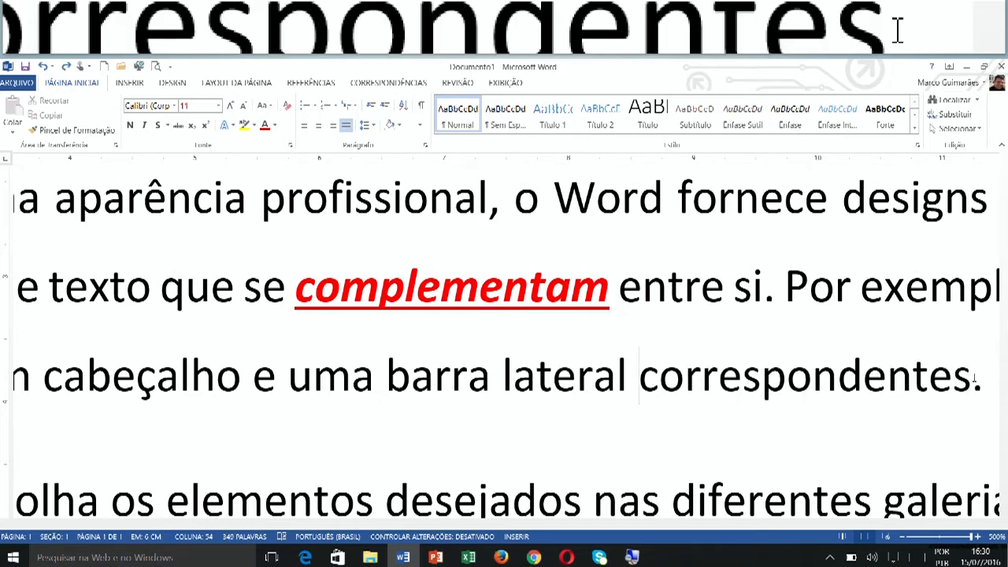
# Step: Set the word "complementam" to Monotype Corsiva, size 18, with only the text cursor placed inside it
pyautogui.scroll(-10, 975, 380)
pyautogui.scroll(-9, 867, 384)
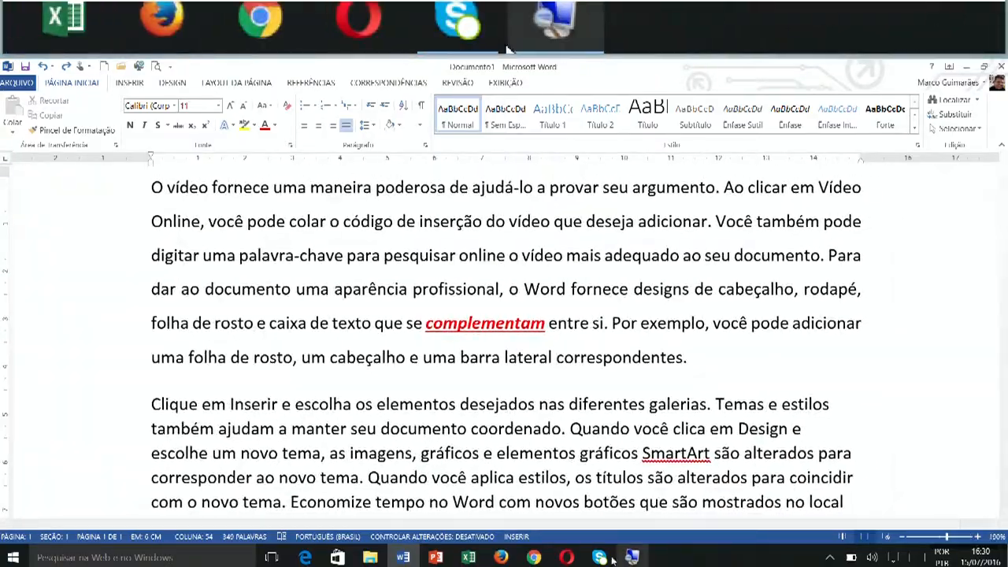
pyautogui.scroll(-4, 504, 365)
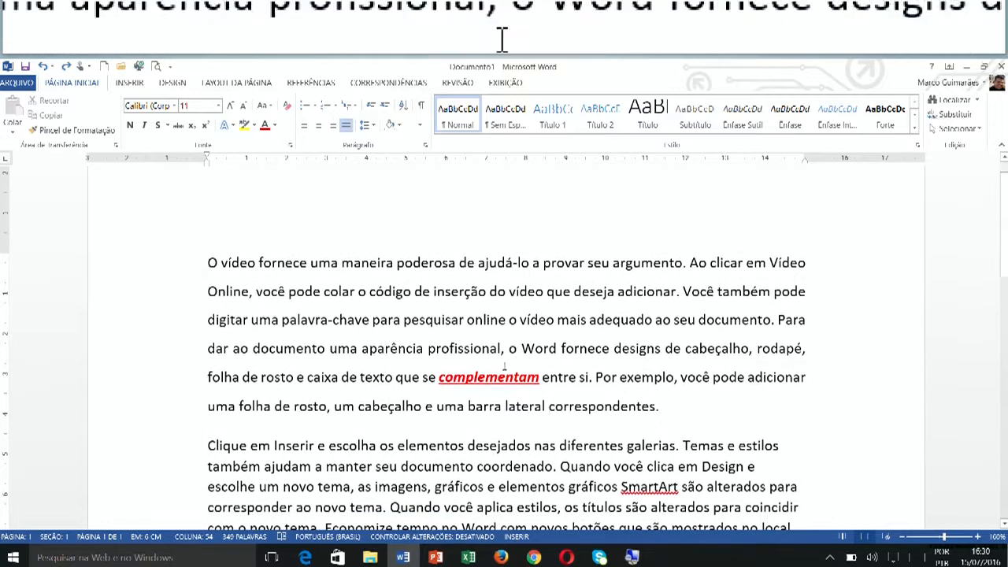
pyautogui.click(501, 377)
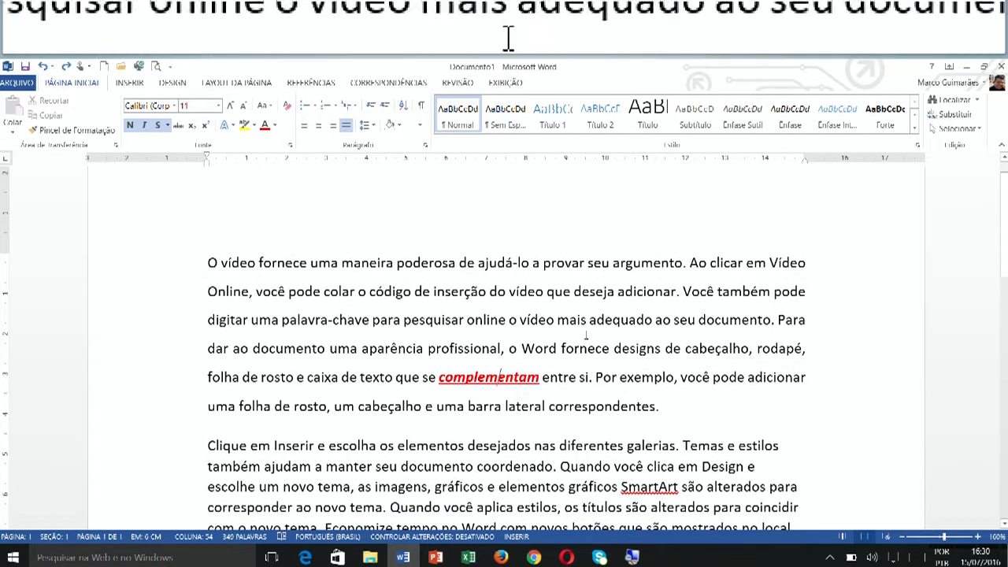
pyautogui.click(174, 106)
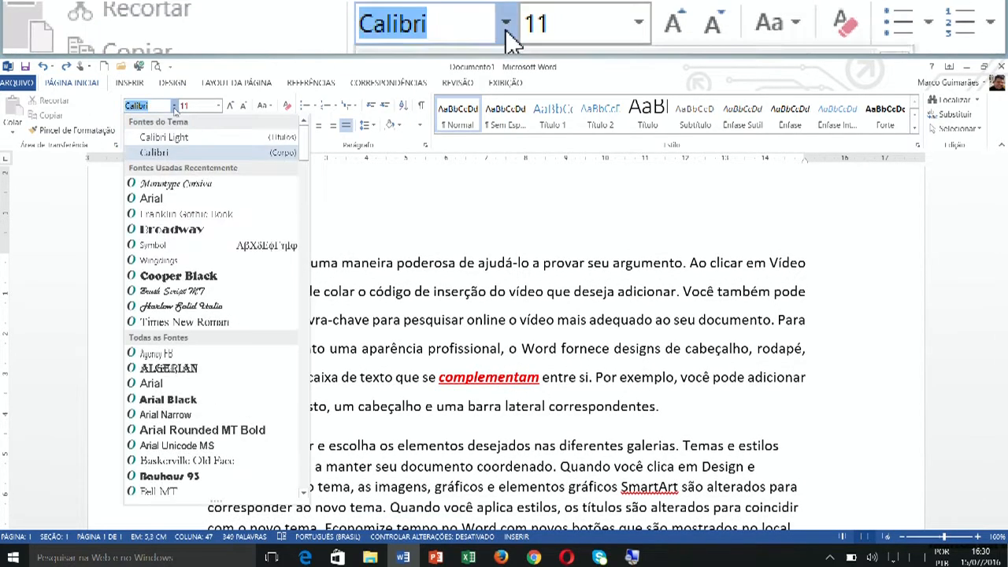
pyautogui.click(176, 183)
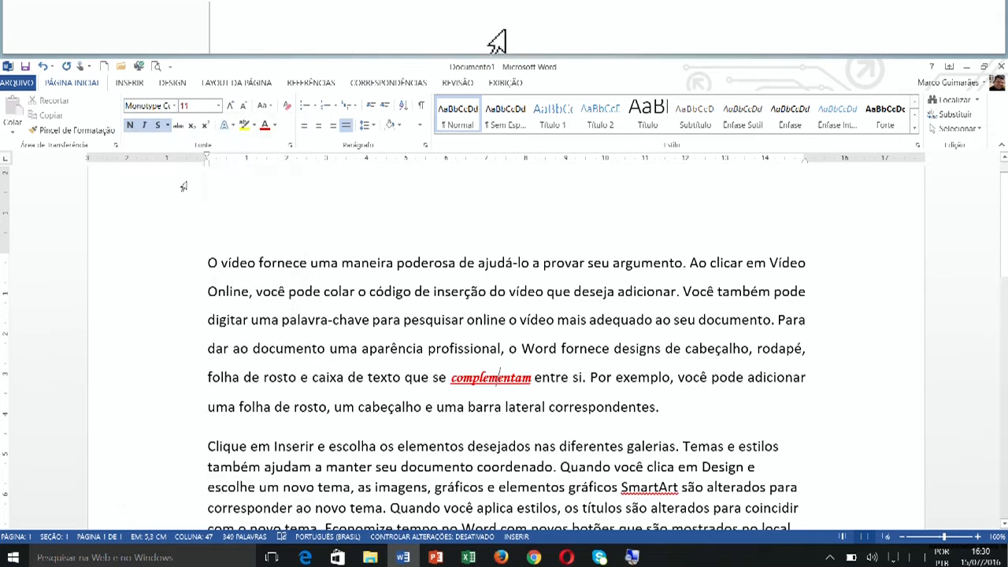
pyautogui.click(218, 106)
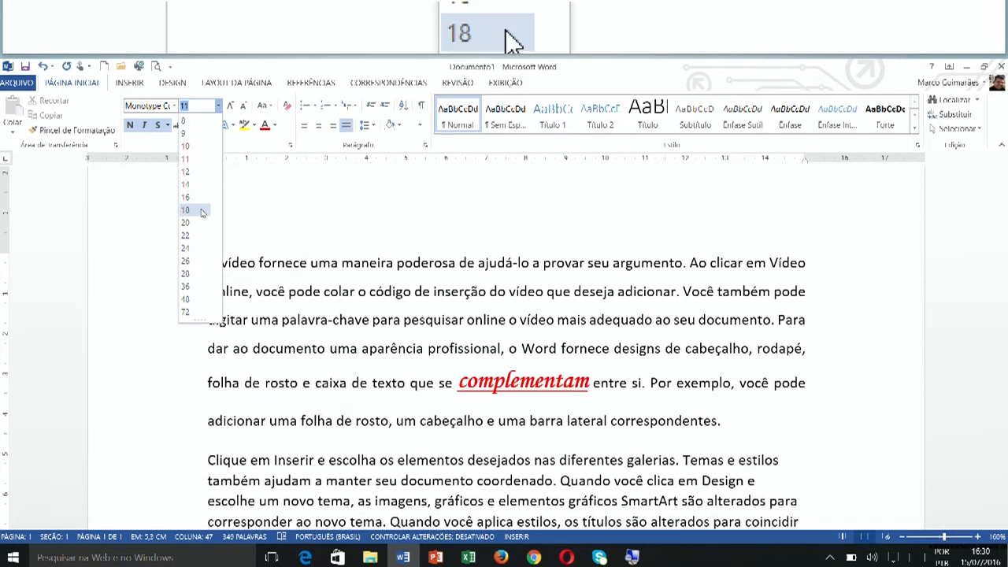
pyautogui.click(201, 211)
# Step: Copy the formatting of "complementam" to "poderosa" with the Format Painter and repeat it on "caixa", "folha" and "para"
pyautogui.click(684, 420)
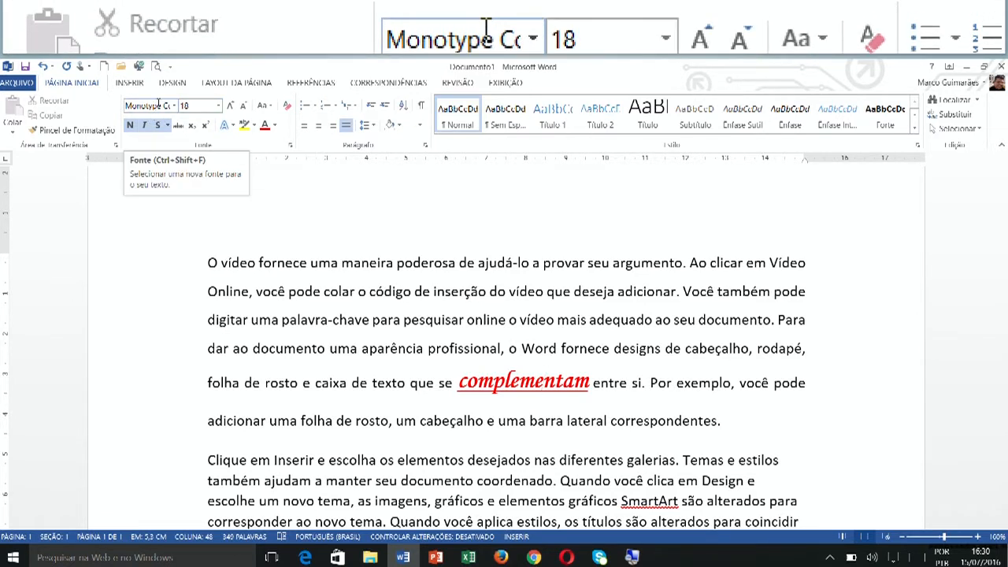
pyautogui.click(696, 421)
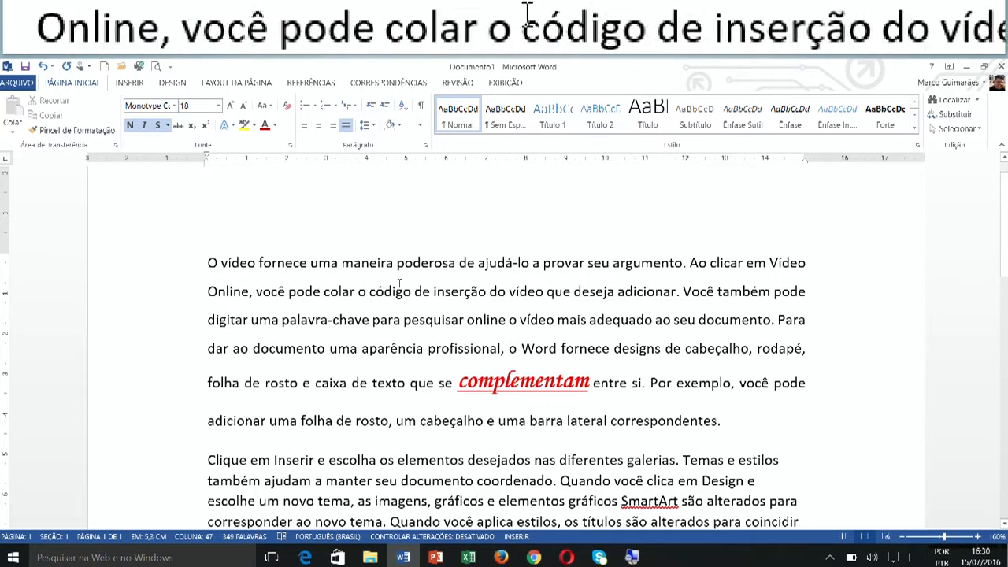
pyautogui.click(429, 263)
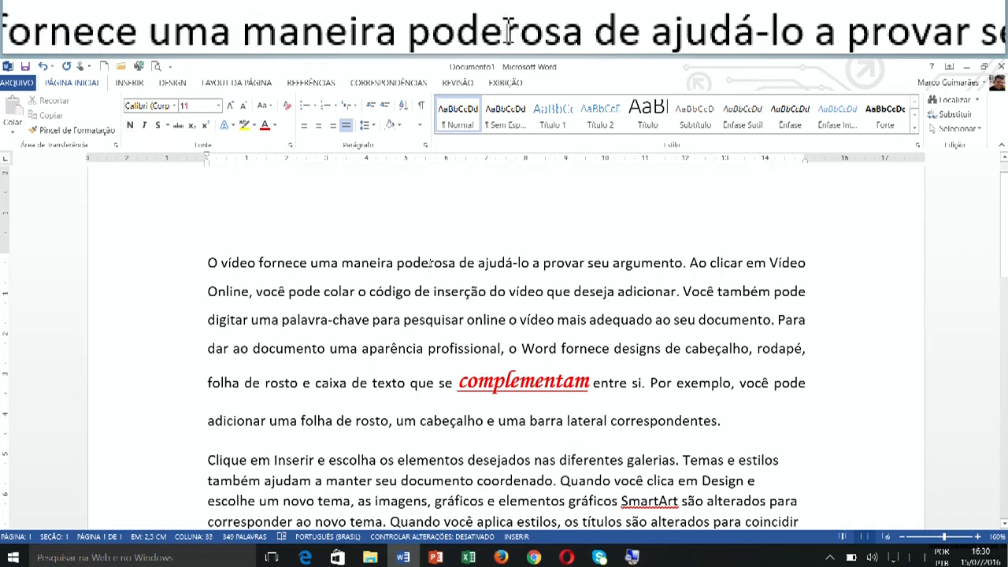
pyautogui.click(522, 383)
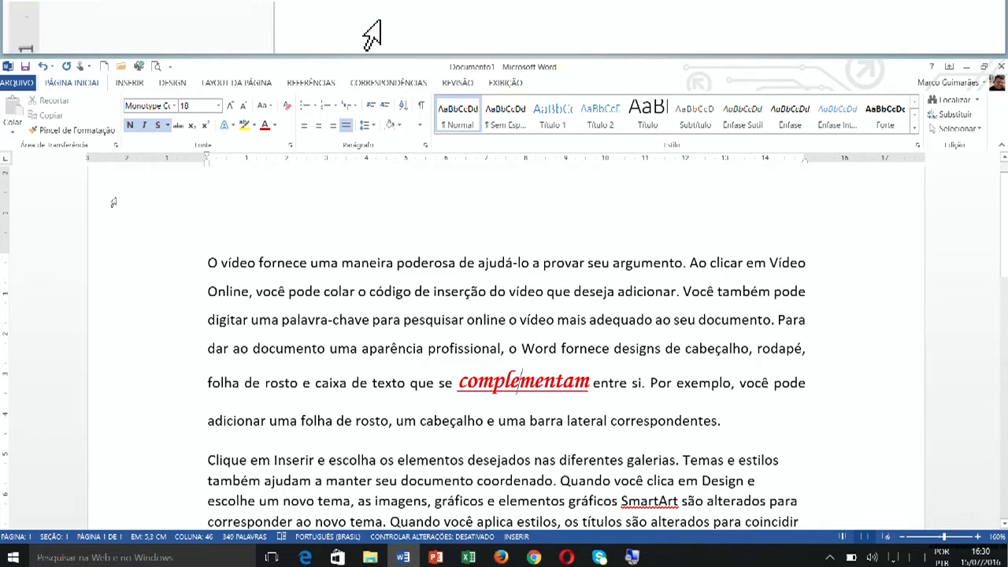
pyautogui.click(67, 130)
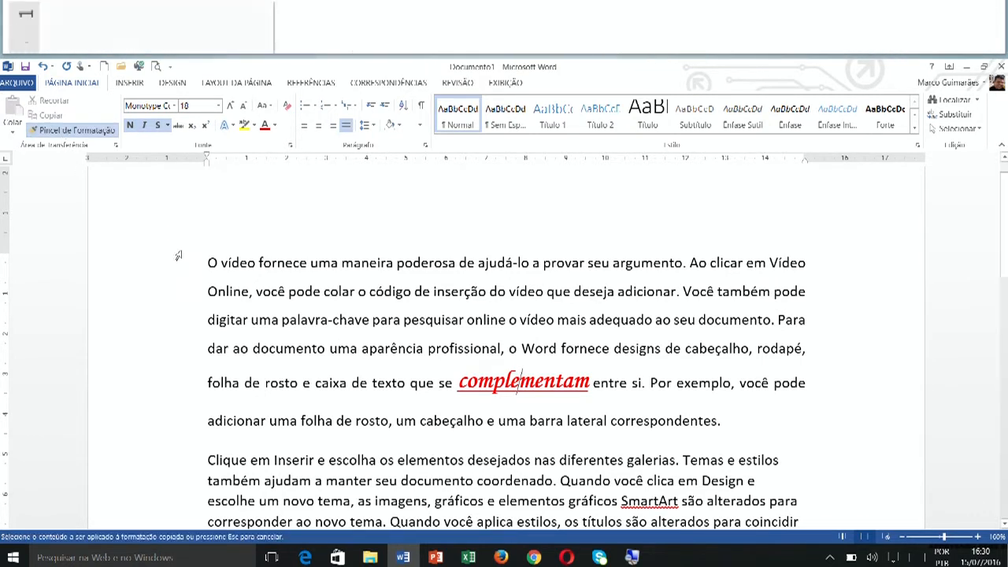
pyautogui.click(426, 264)
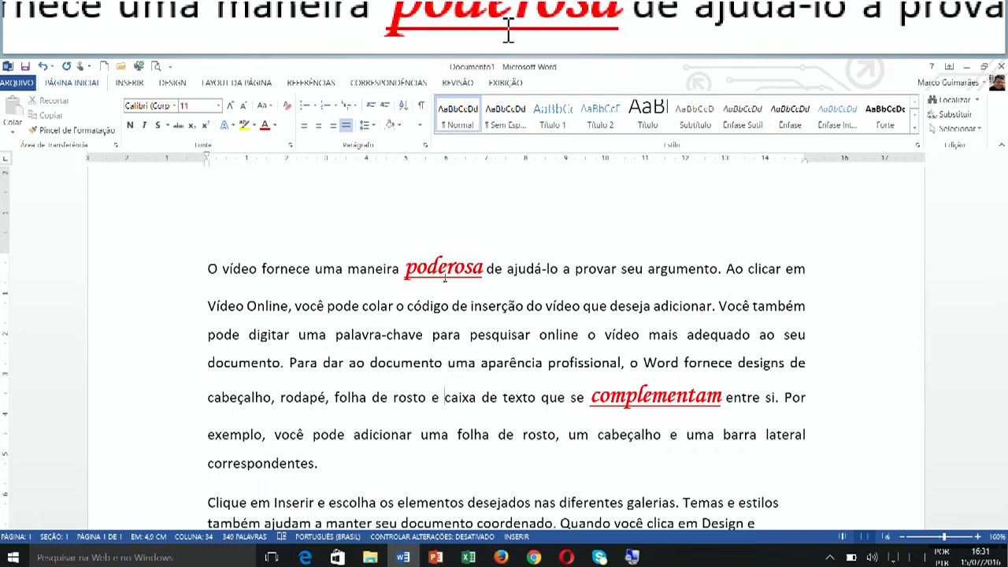
pyautogui.press('F4')
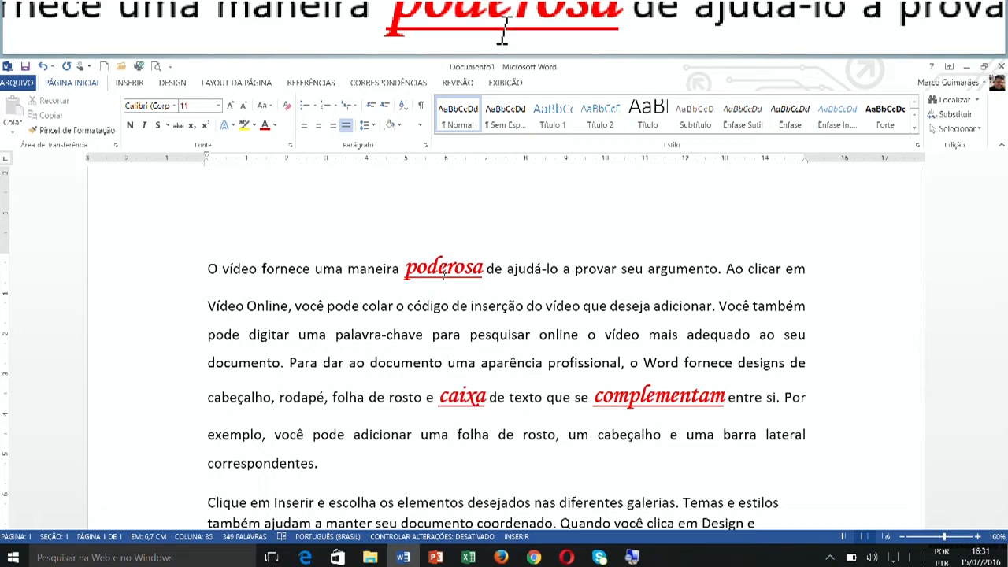
pyautogui.press('F4')
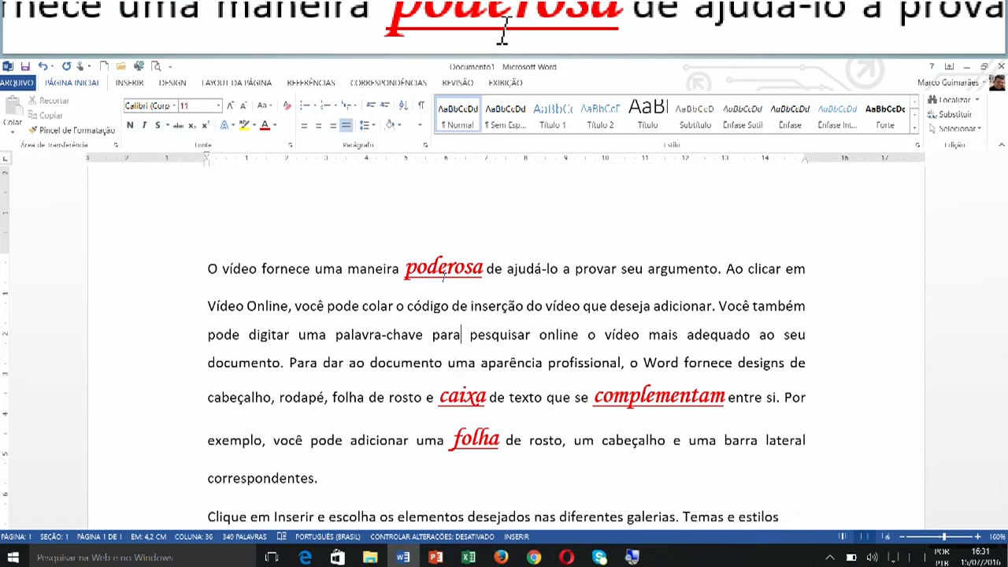
pyautogui.press('F4')
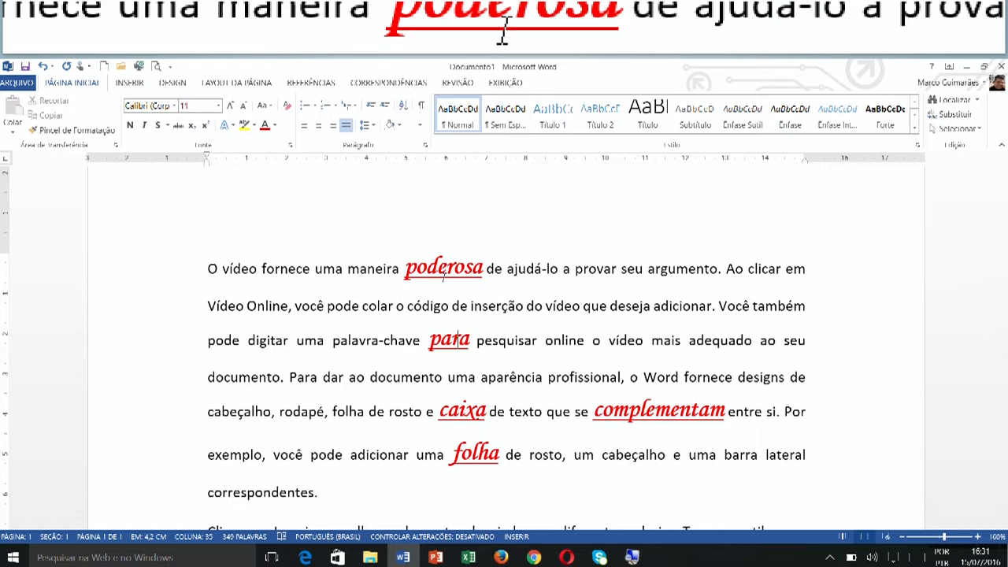
# Step: Copy the formatting of "poderosa" with a locked Format Painter to "argumento", "adicionar", "vídeo", "provar", "colar", "fornece", "Vídeo", "pode" and "documento"
pyautogui.click(465, 270)
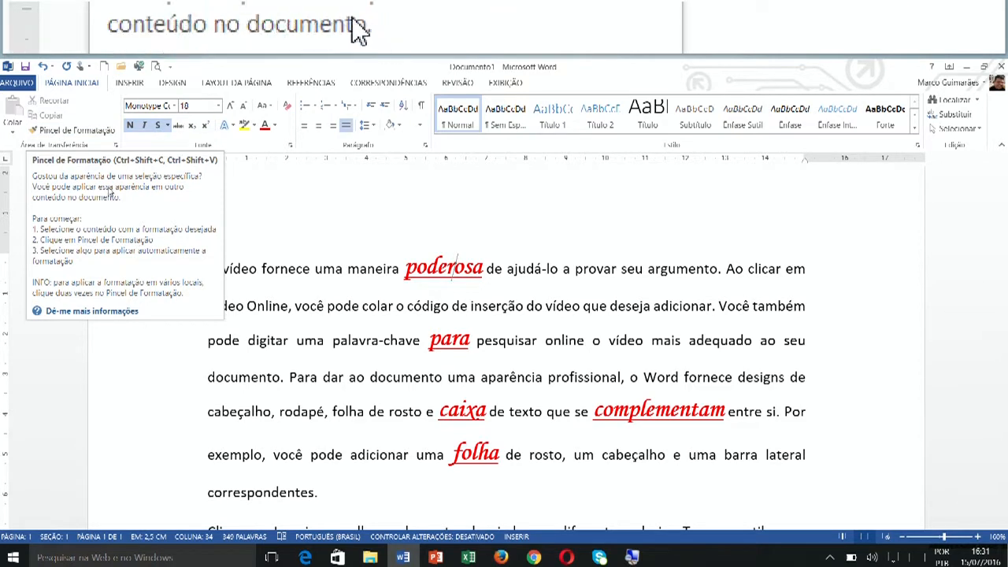
pyautogui.click(66, 132)
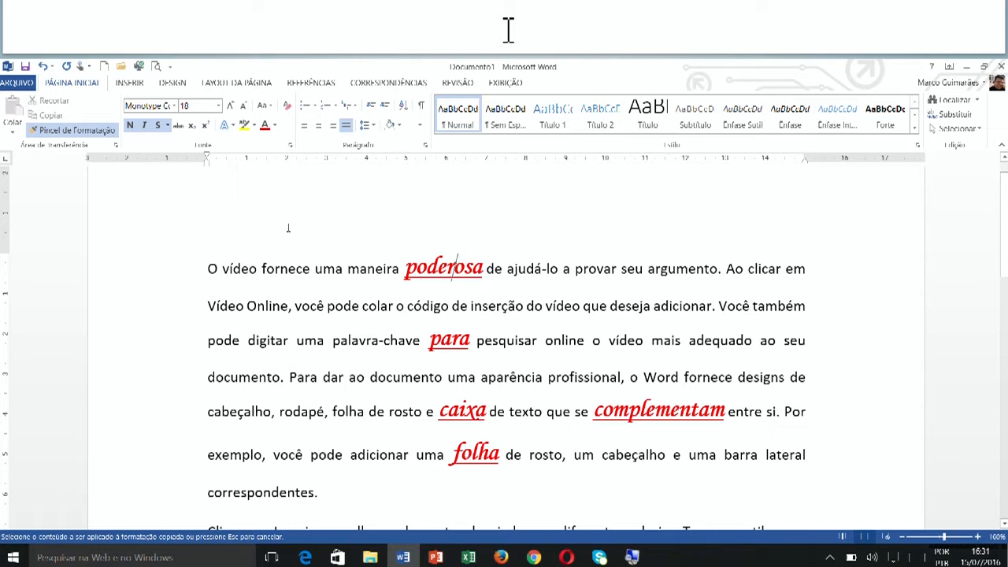
pyautogui.click(686, 268)
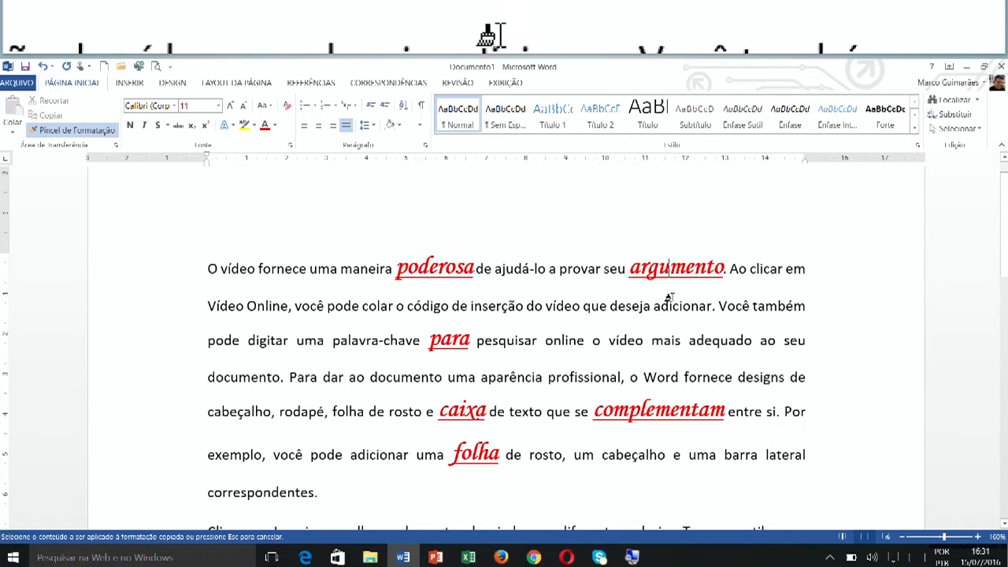
pyautogui.click(681, 306)
pyautogui.click(578, 312)
pyautogui.click(568, 269)
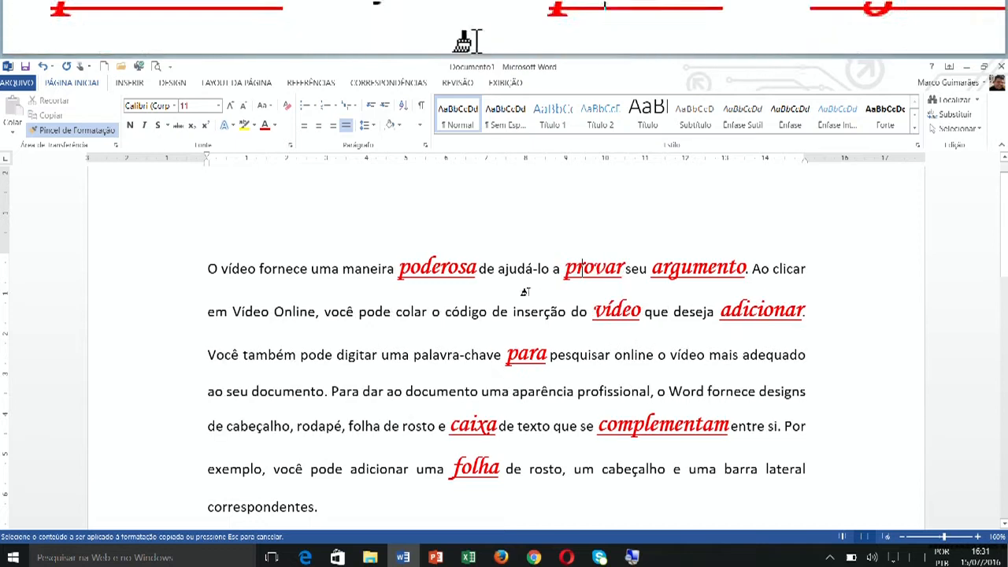
pyautogui.click(410, 312)
pyautogui.click(277, 269)
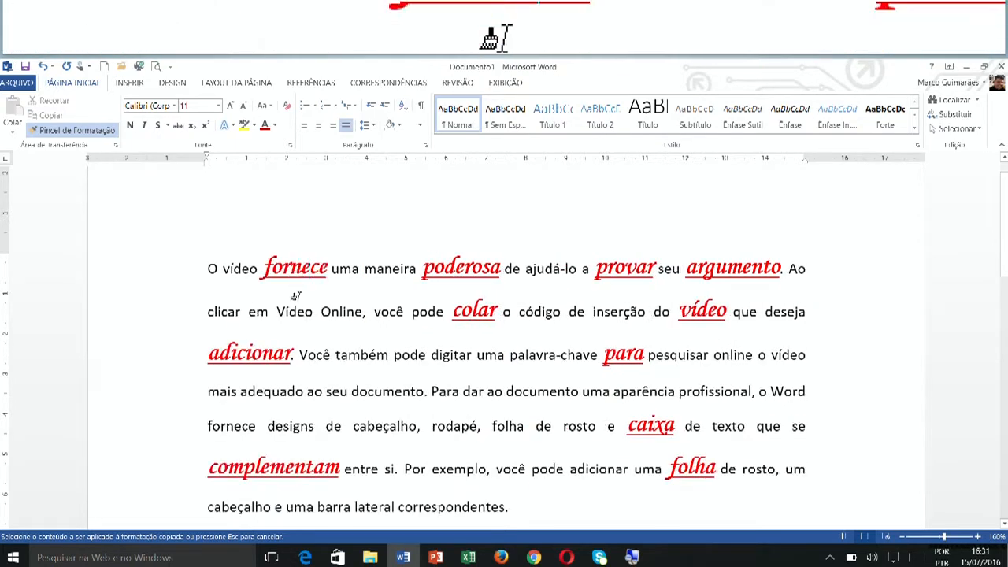
pyautogui.click(295, 312)
pyautogui.click(411, 354)
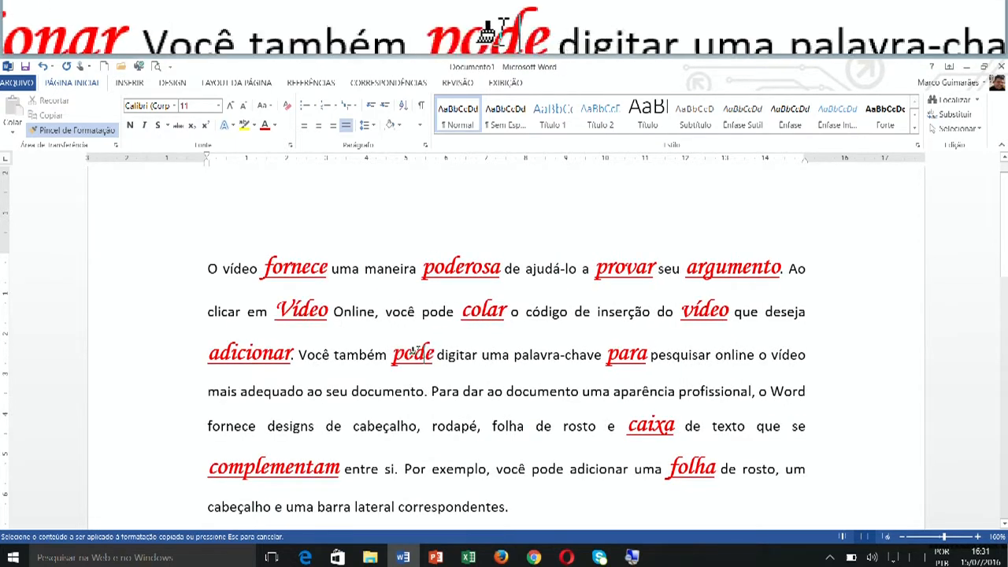
pyautogui.click(409, 396)
pyautogui.press('Escape')
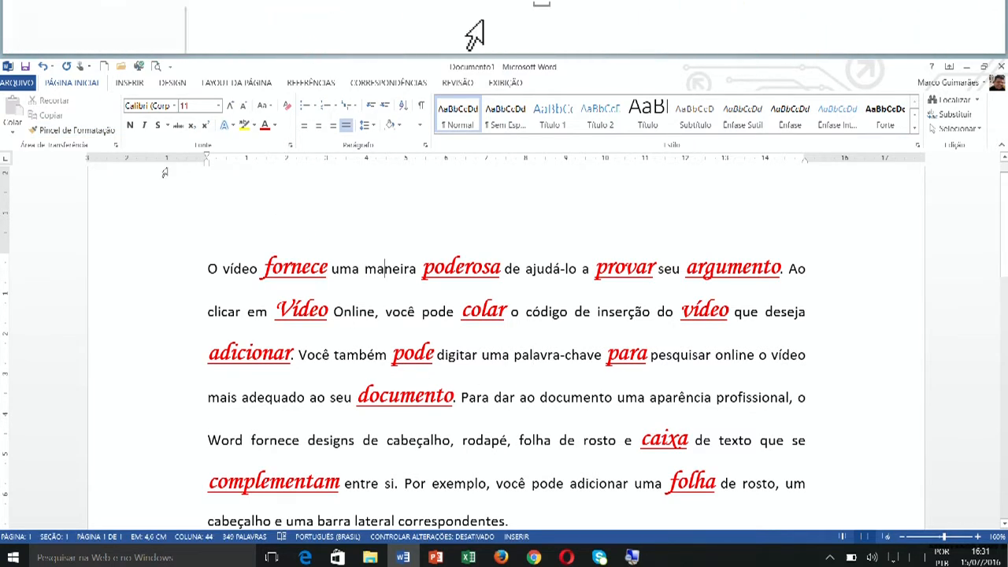
# Step: Apply the plain formatting of "maneira" with the Format Painter to all text from "maneira" through "folha"
pyautogui.click(76, 130)
pyautogui.moveTo(365, 269); pyautogui.dragTo(718, 484)
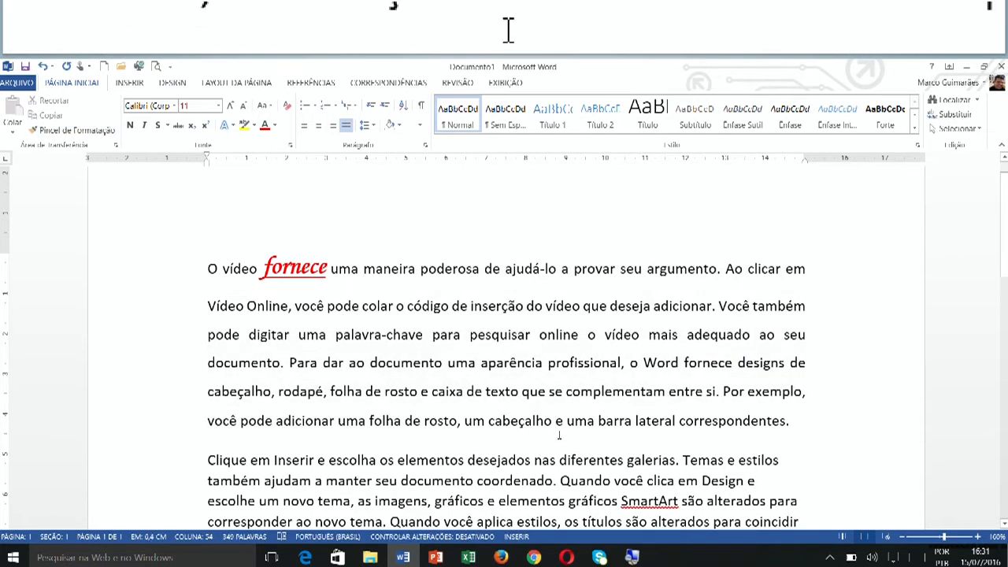
# Step: Select the whole sentence beginning "Para dar ao documento" at once, then place the text cursor inside "fornece"
pyautogui.keyDown('ctrl'); pyautogui.click(498, 368); pyautogui.keyUp('ctrl')
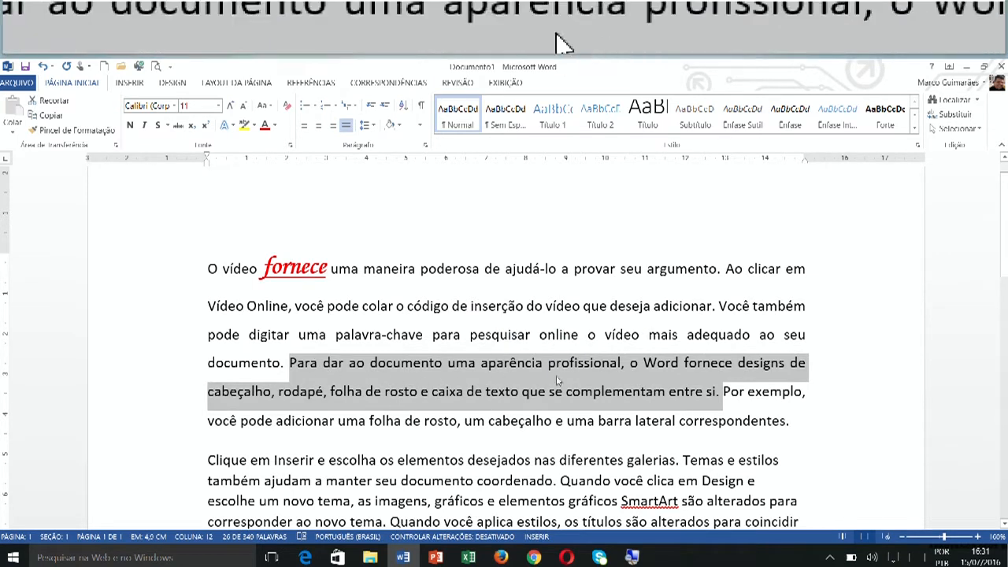
pyautogui.click(270, 268)
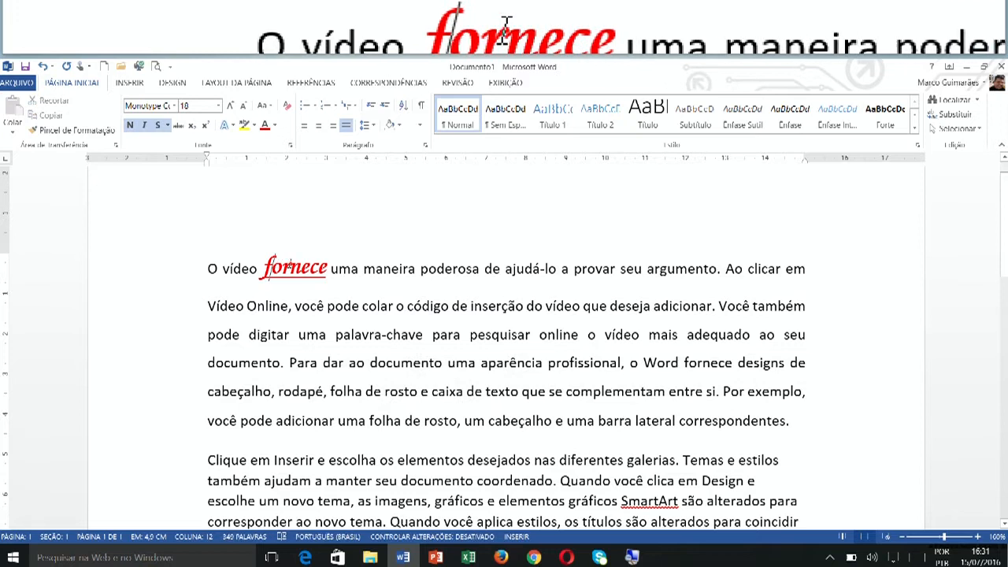
# Step: Set the font colour of "fornece" to the standard blue and select the whole sentence beginning "Para dar ao documento"
pyautogui.click(274, 125)
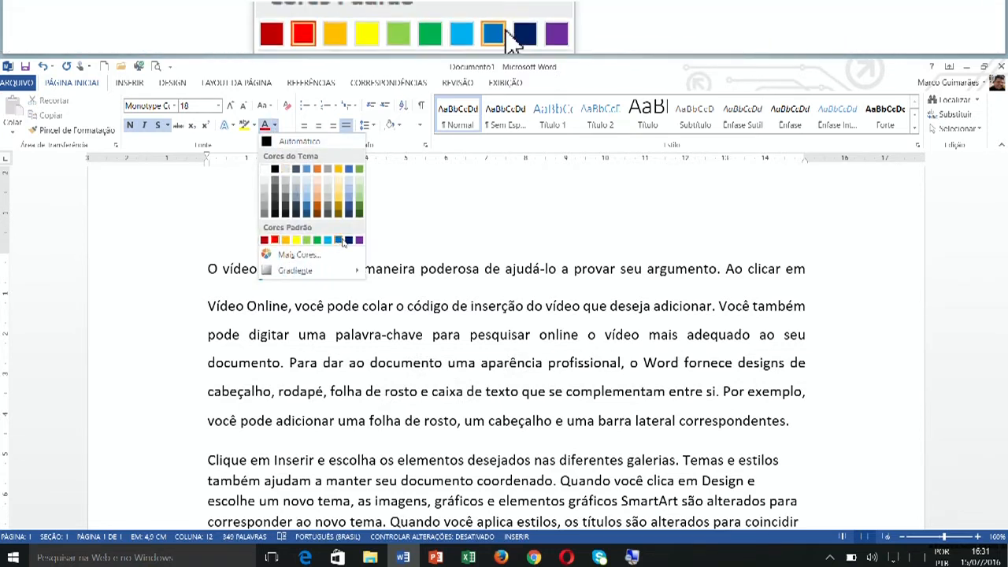
pyautogui.click(338, 240)
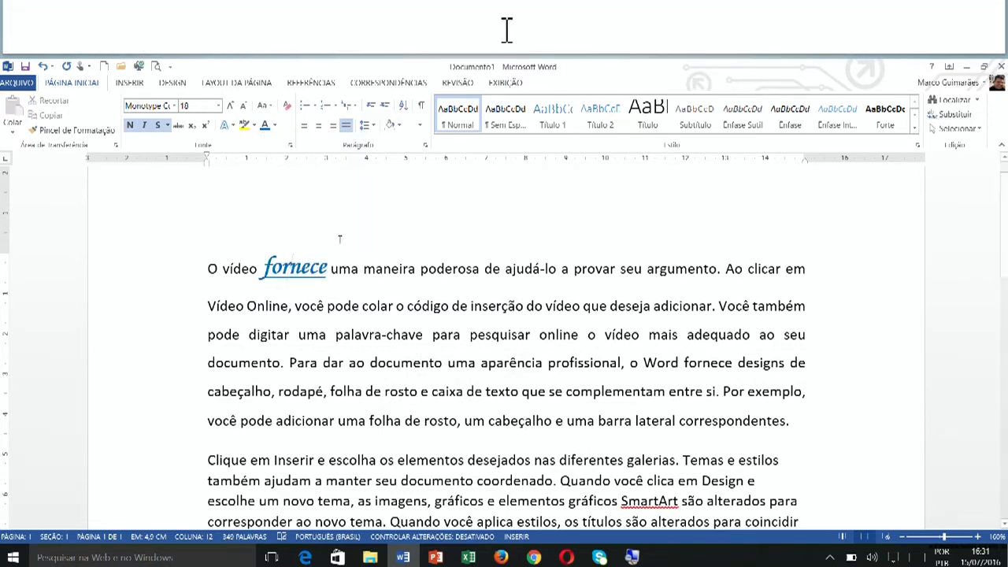
pyautogui.keyDown('ctrl'); pyautogui.click(446, 364); pyautogui.keyUp('ctrl')
pyautogui.click(456, 377)
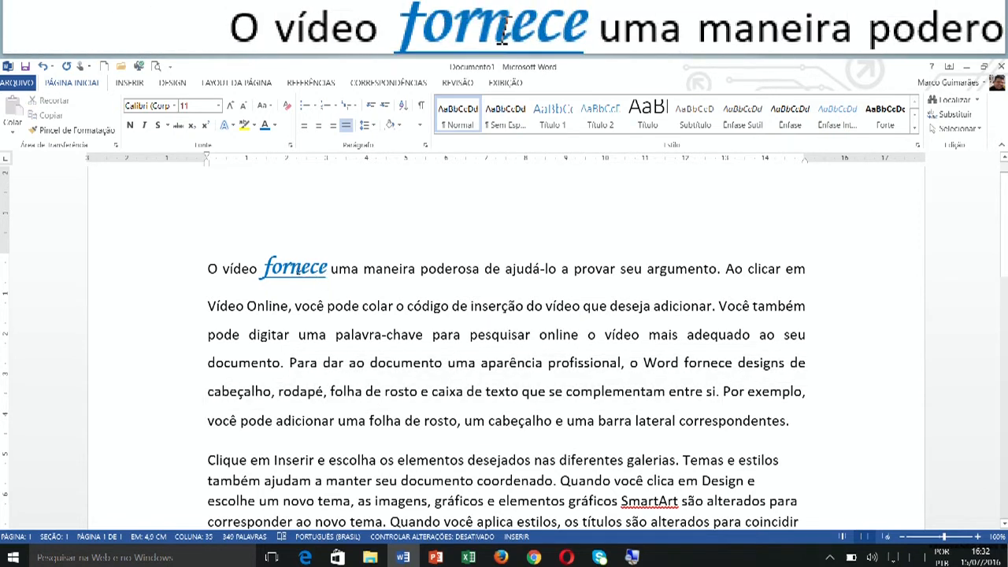
# Step: Try the Format Painter from "fornece" on the sentence from "Para dar ao documento" through "entre si." and undo it
pyautogui.click(299, 267)
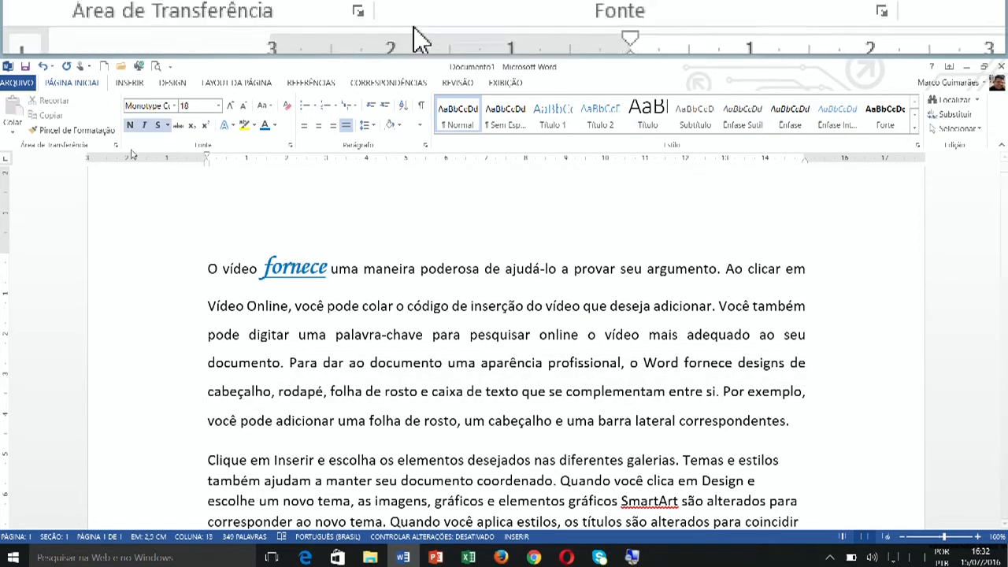
pyautogui.click(87, 130)
pyautogui.click(99, 133)
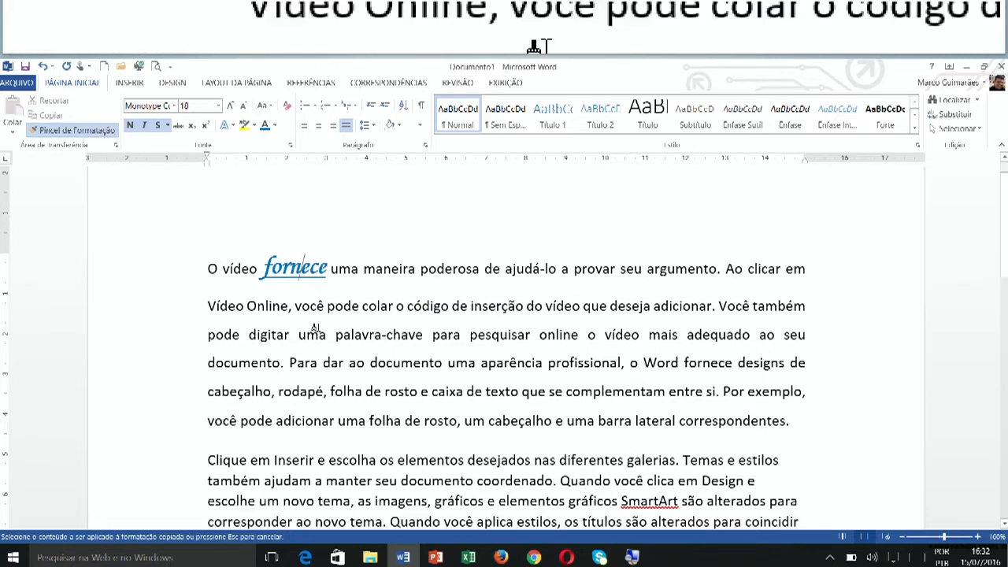
pyautogui.moveTo(288, 364)
pyautogui.mouseDown()
pyautogui.moveTo(441, 364)
pyautogui.moveTo(645, 396)
pyautogui.moveTo(716, 394)
pyautogui.mouseUp()
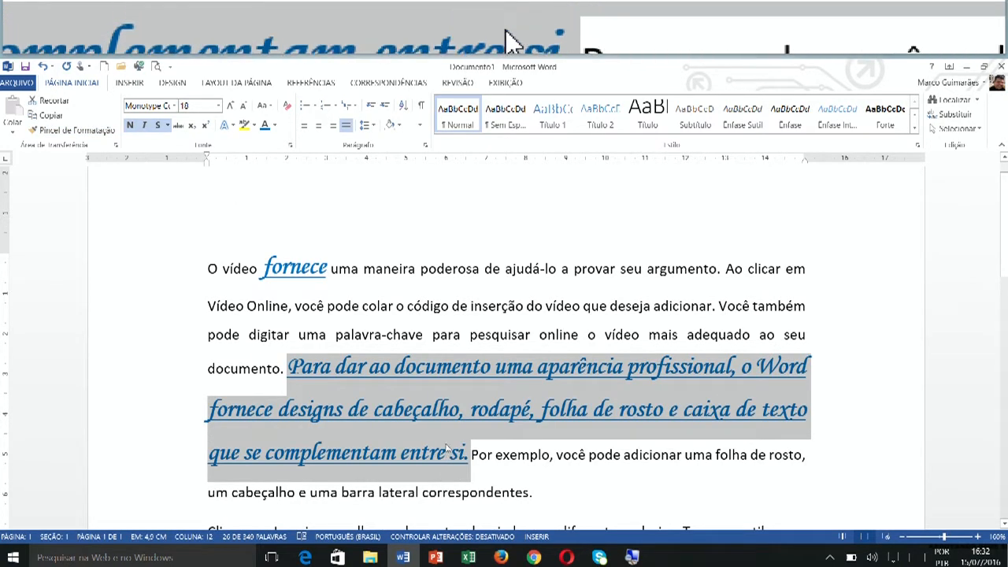
pyautogui.hotkey('ctrl', 'z')
# Step: Try the Format Painter from "fornece" on the text from "Para dar ao documento" through "lateral correspondentes." and undo it
pyautogui.click(298, 268)
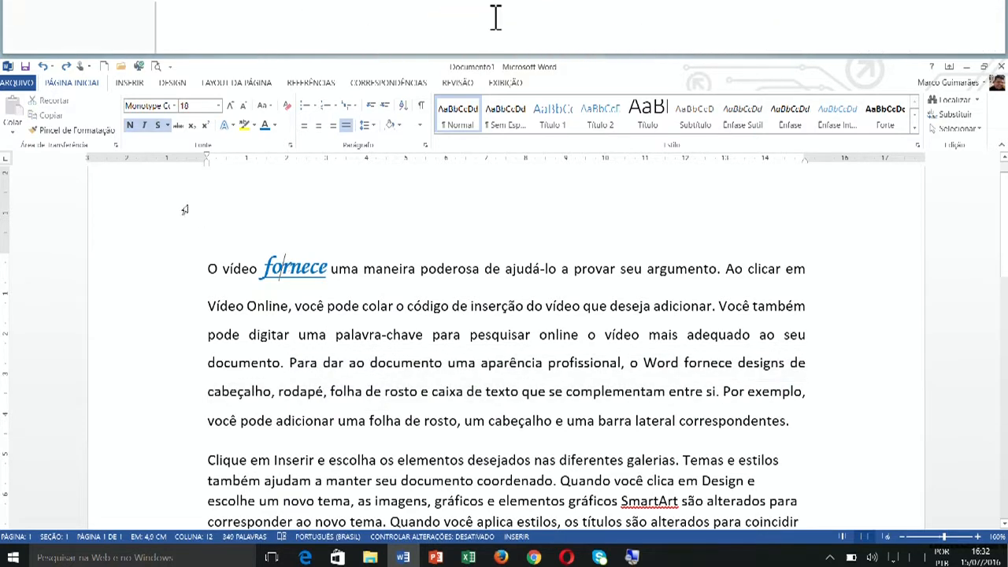
pyautogui.click(74, 130)
pyautogui.moveTo(288, 362)
pyautogui.mouseDown()
pyautogui.moveTo(477, 389)
pyautogui.moveTo(656, 473)
pyautogui.mouseUp()
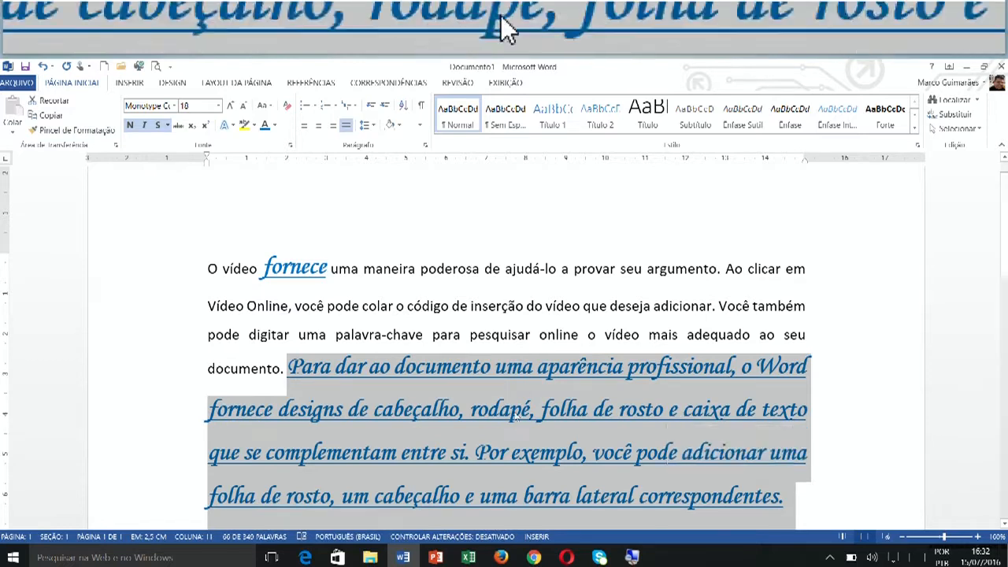
pyautogui.scroll(-3, 510, 409)
pyautogui.hotkey('ctrl', 'z')
pyautogui.scroll(5, 508, 378)
pyautogui.click(505, 363)
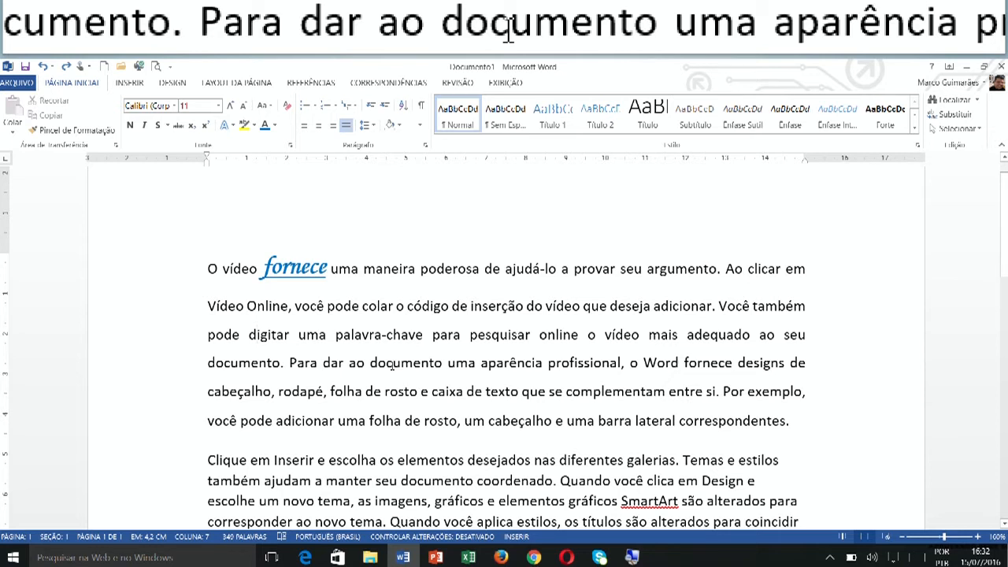
# Step: Select the whole sentence beginning "Para dar ao documento" at once, and do the same with the sentence beginning "Temas e estilos"
pyautogui.keyDown('ctrl'); pyautogui.click(392, 366); pyautogui.keyUp('ctrl')
pyautogui.click(458, 433)
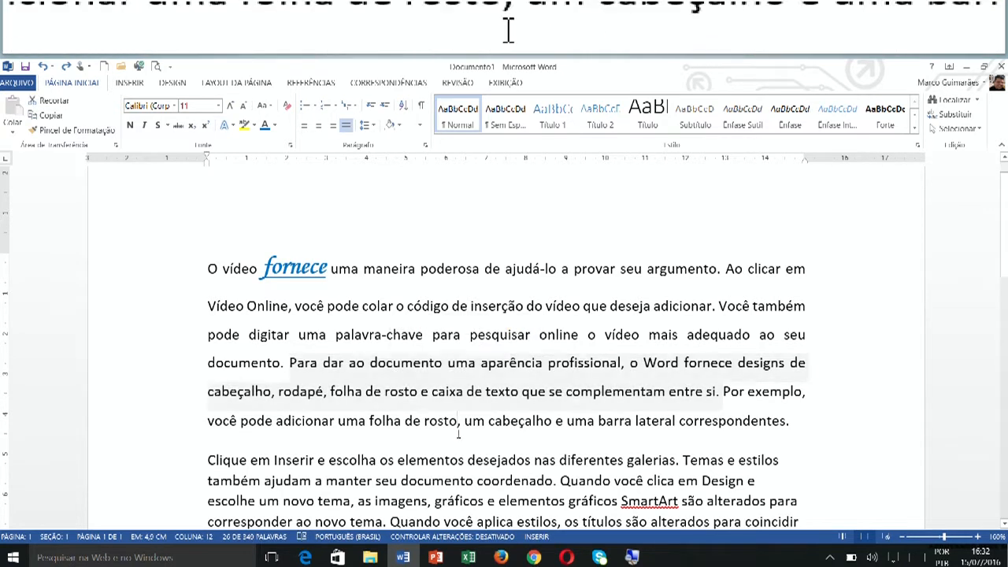
pyautogui.scroll(-1, 471, 431)
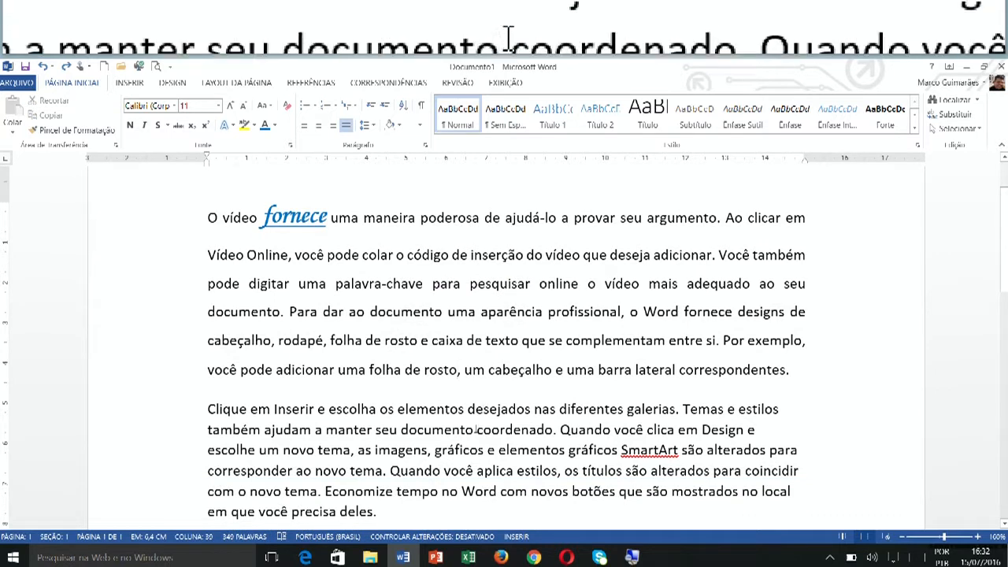
pyautogui.keyDown('ctrl'); pyautogui.click(484, 429); pyautogui.keyUp('ctrl')
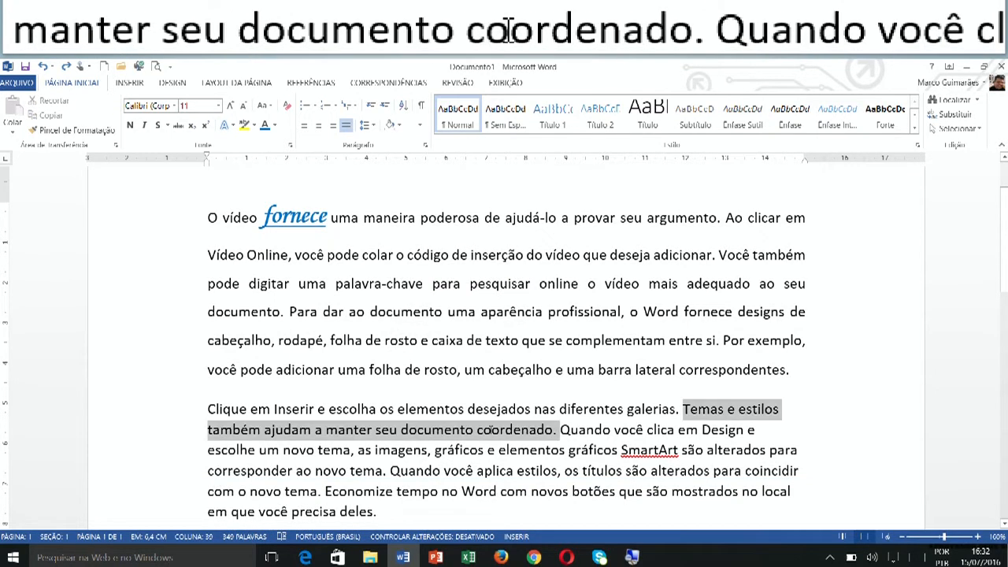
pyautogui.click(492, 432)
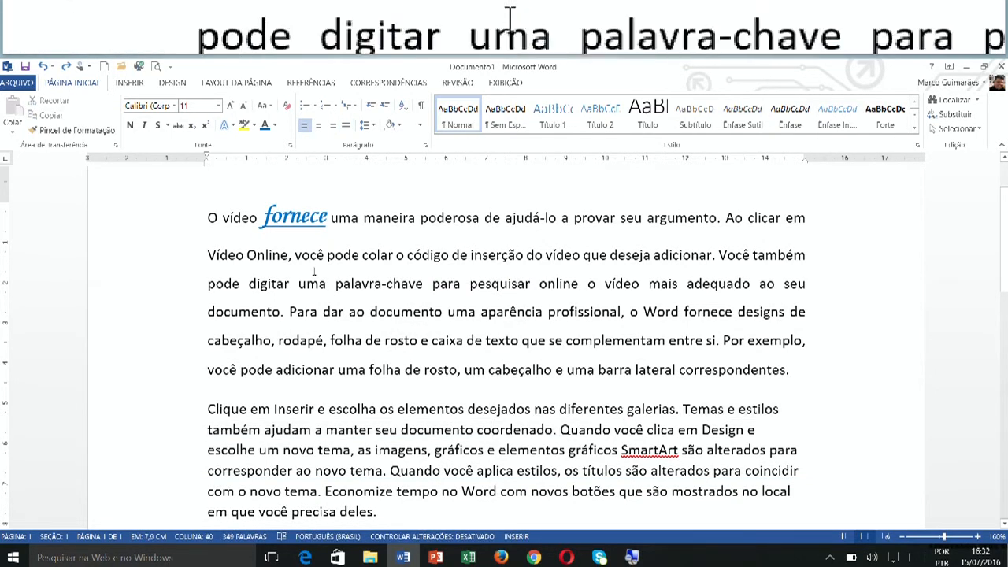
# Step: Apply the formatting of "fornece" to the sentence beginning "Para dar ao documento" with the Format Painter in one sentence selection, and undo it
pyautogui.click(291, 218)
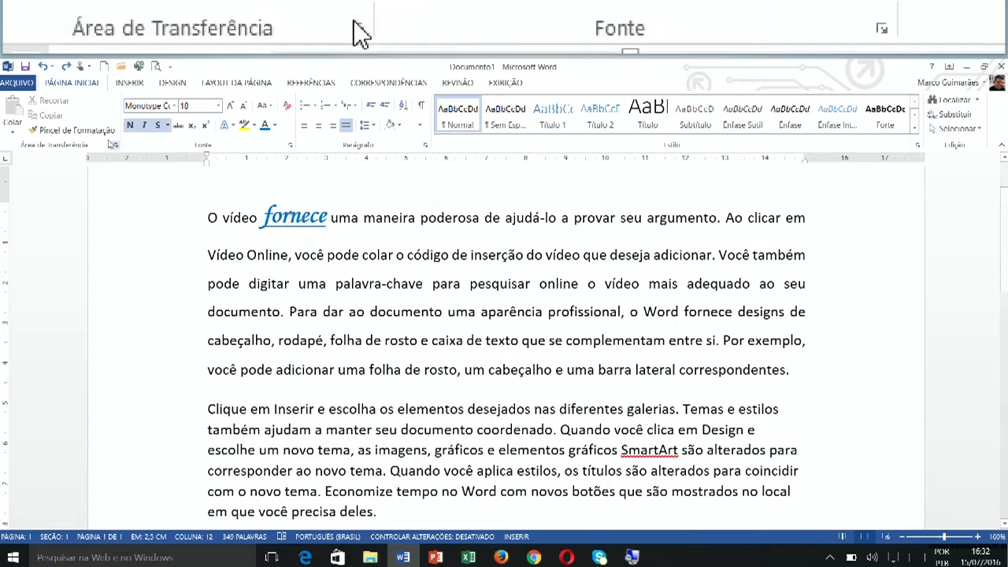
pyautogui.click(75, 129)
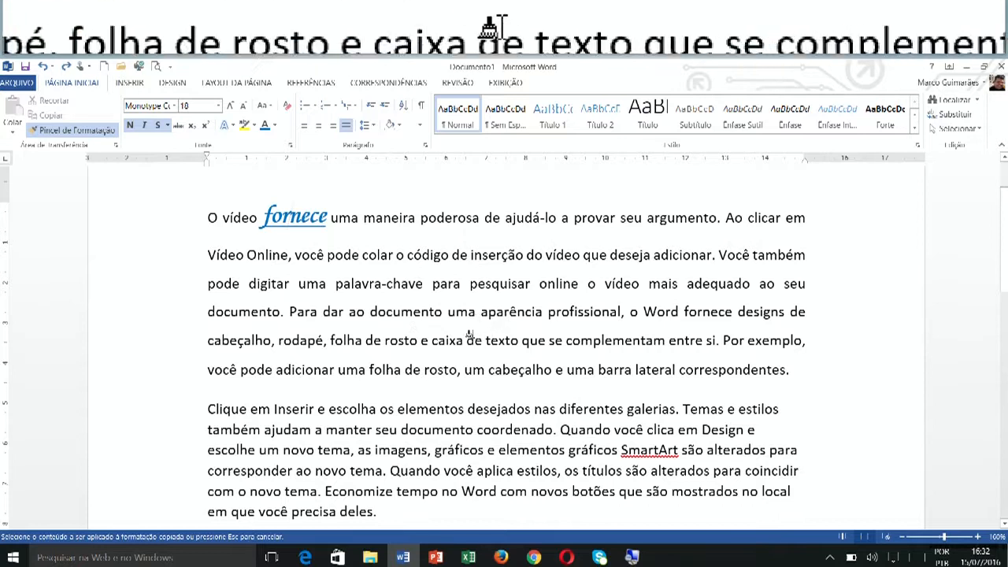
pyautogui.keyDown('ctrl'); pyautogui.click(504, 310); pyautogui.keyUp('ctrl')
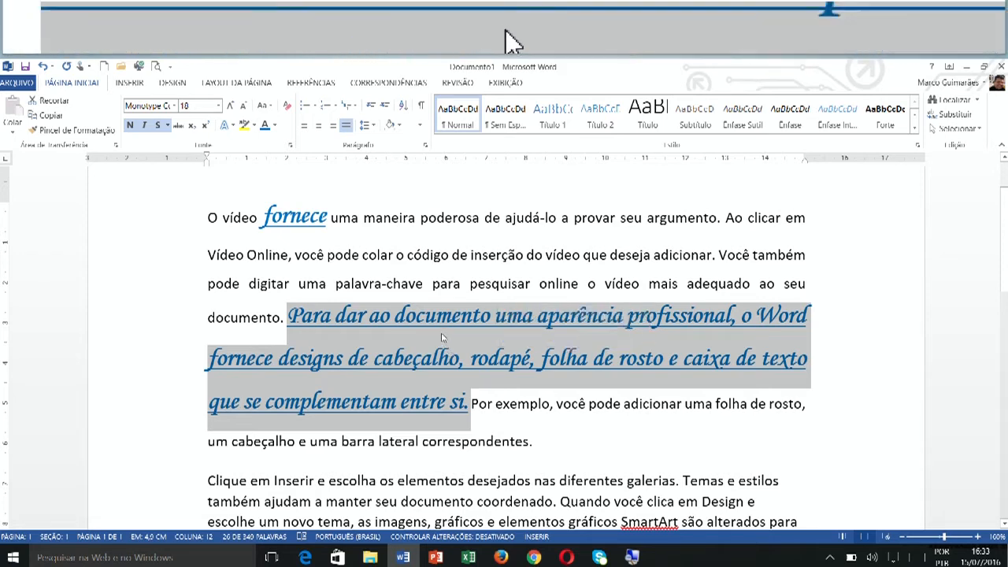
pyautogui.hotkey('ctrl', 'z')
pyautogui.click(524, 370)
# Step: Delete the entire first paragraph, which contains the formatted word "fornece"
pyautogui.scroll(-3, 510, 352)
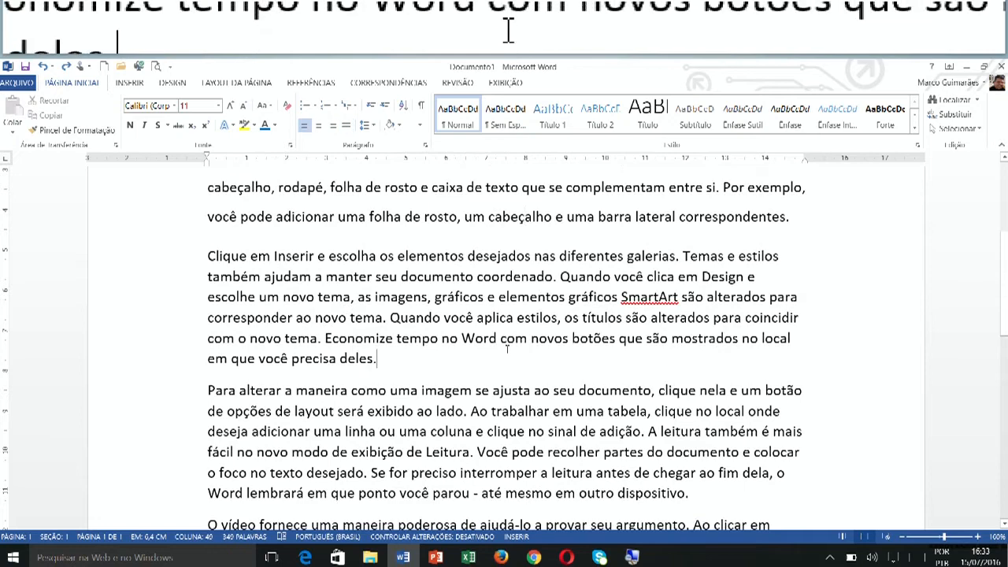
pyautogui.scroll(5, 339, 315)
pyautogui.tripleClick(375, 290)
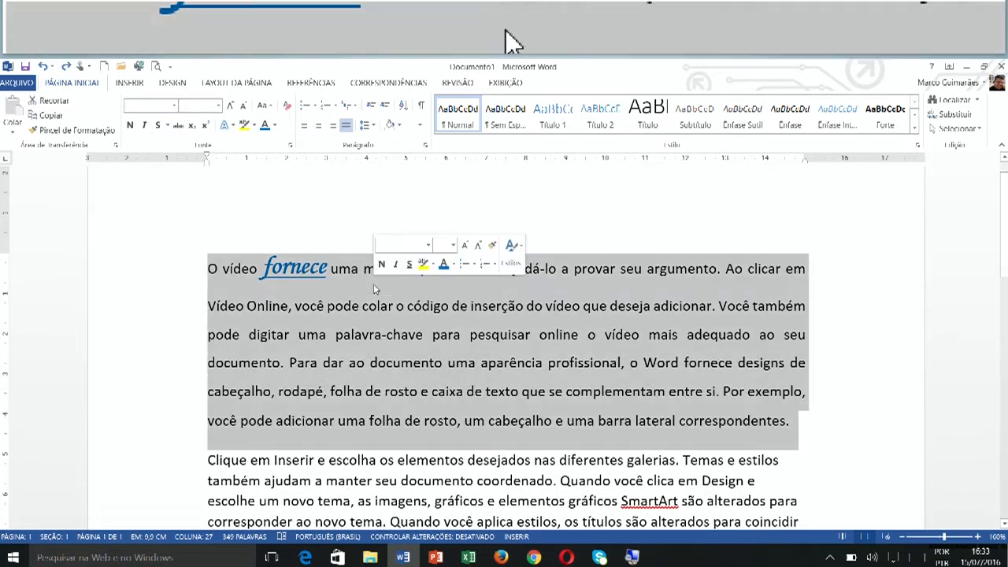
pyautogui.hotkey('ctrl', 'x')
pyautogui.hotkey('ctrl', 'End')
pyautogui.hotkey('ctrl', 'v')
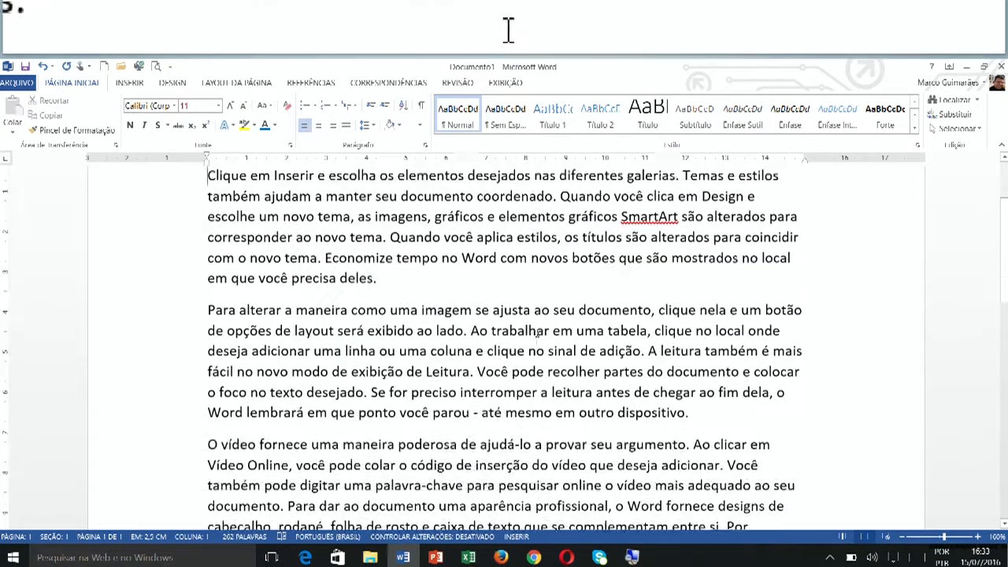
# Step: Justify all paragraphs of the document and clear the selection
pyautogui.scroll(-2, 534, 319)
pyautogui.scroll(2, 534, 319)
pyautogui.scroll(-3, 535, 325)
pyautogui.scroll(3, 534, 324)
pyautogui.scroll(-2, 533, 315)
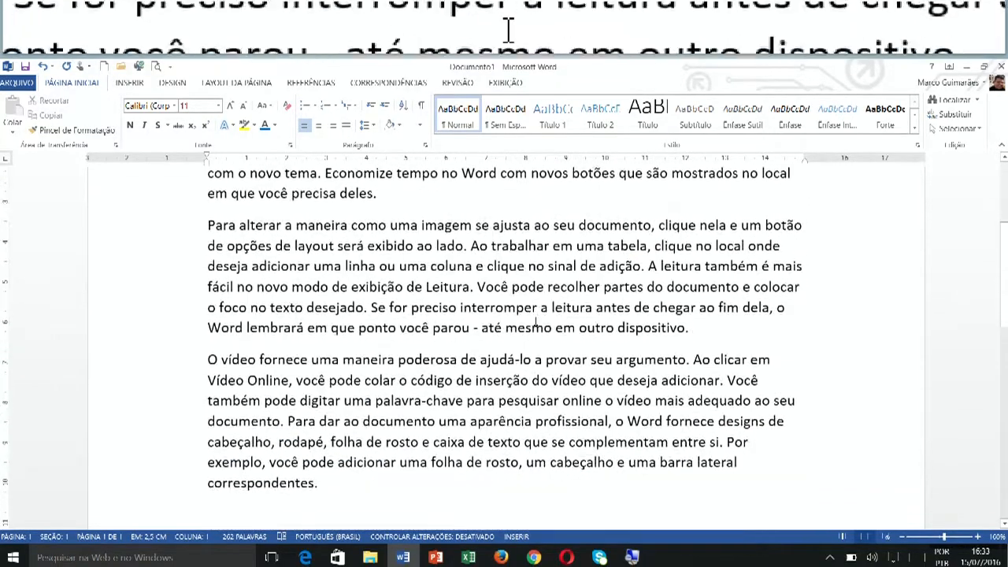
pyautogui.scroll(2, 533, 313)
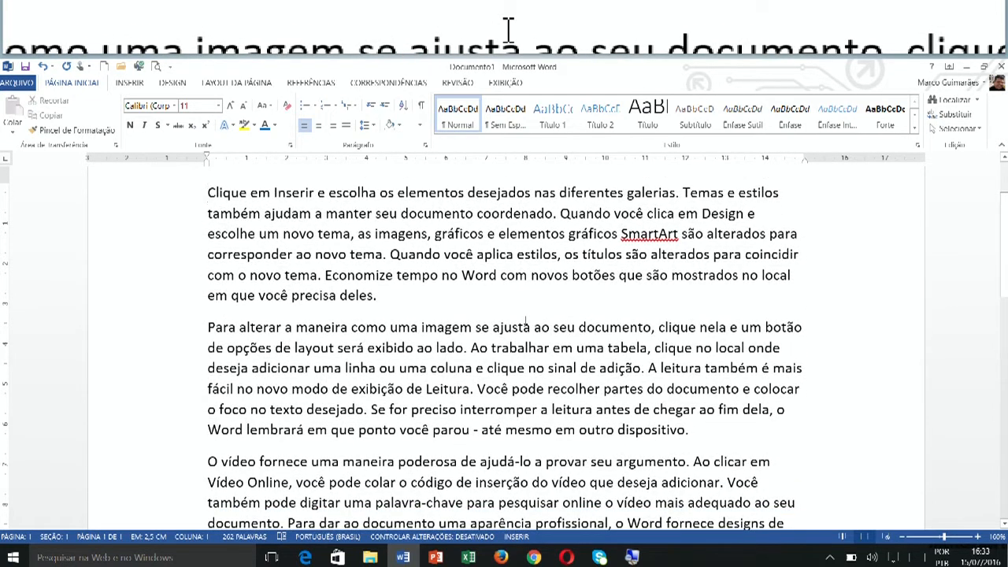
pyautogui.hotkey('ctrl', 'a')
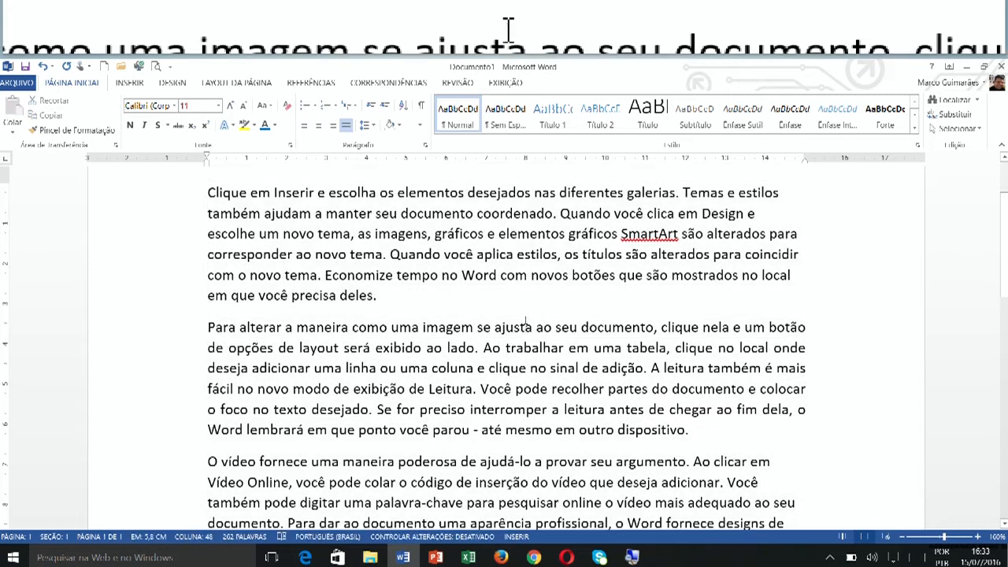
pyautogui.hotkey('ctrl', 't')
pyautogui.hotkey('ctrl', 'j')
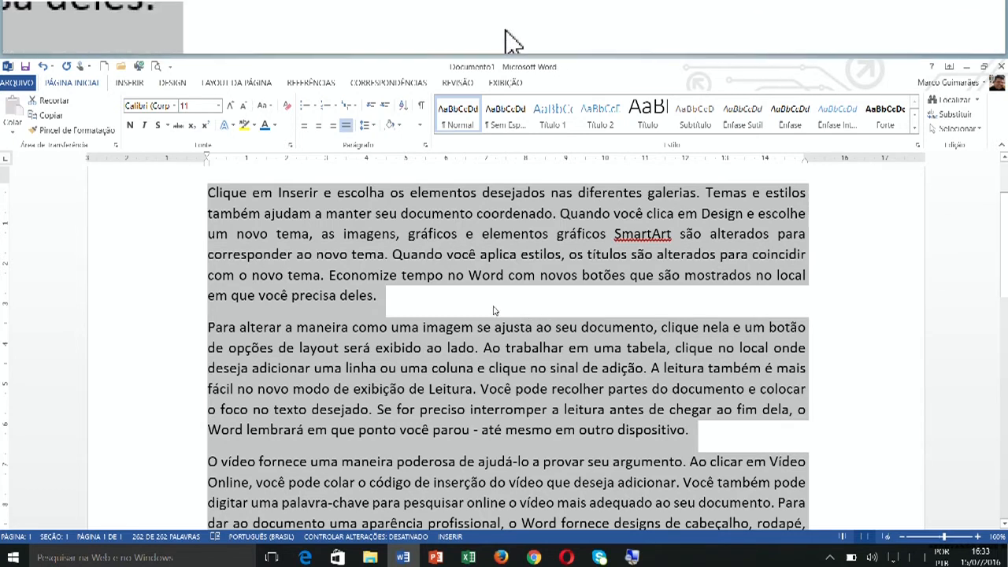
pyautogui.click(455, 317)
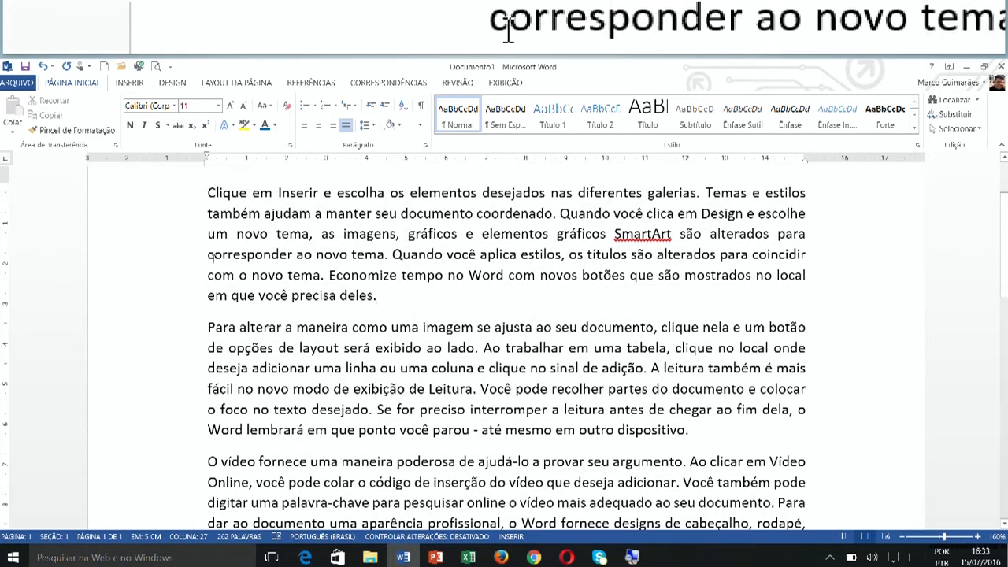
# Step: Copy the entire document text and paste it repeatedly until the document fills about 58 pages
pyautogui.hotkey('ctrl', 't')
pyautogui.hotkey('ctrl', 'c')
pyautogui.hotkey('ctrl', 'v')
pyautogui.hotkey('ctrl', 'v')
pyautogui.hotkey('ctrl', 'v')
pyautogui.hotkey('ctrl', 'v')
pyautogui.hotkey('ctrl', 'v')
pyautogui.hotkey('ctrl', 'v')
pyautogui.hotkey('ctrl', 'v')
pyautogui.hotkey('ctrl', 'v')
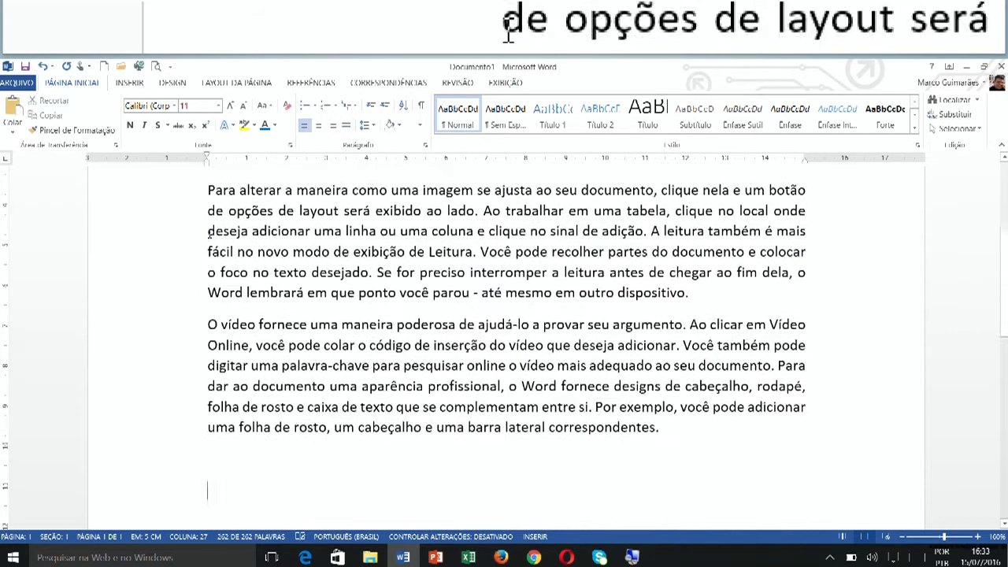
pyautogui.hotkey('ctrl', 'v')
pyautogui.hotkey('ctrl', 'v')
pyautogui.hotkey('ctrl', 'v')
pyautogui.hotkey('ctrl', 'v')
pyautogui.hotkey('ctrl', 'v')
pyautogui.hotkey('ctrl', 'v')
pyautogui.hotkey('ctrl', 'v')
pyautogui.hotkey('ctrl', 'v')
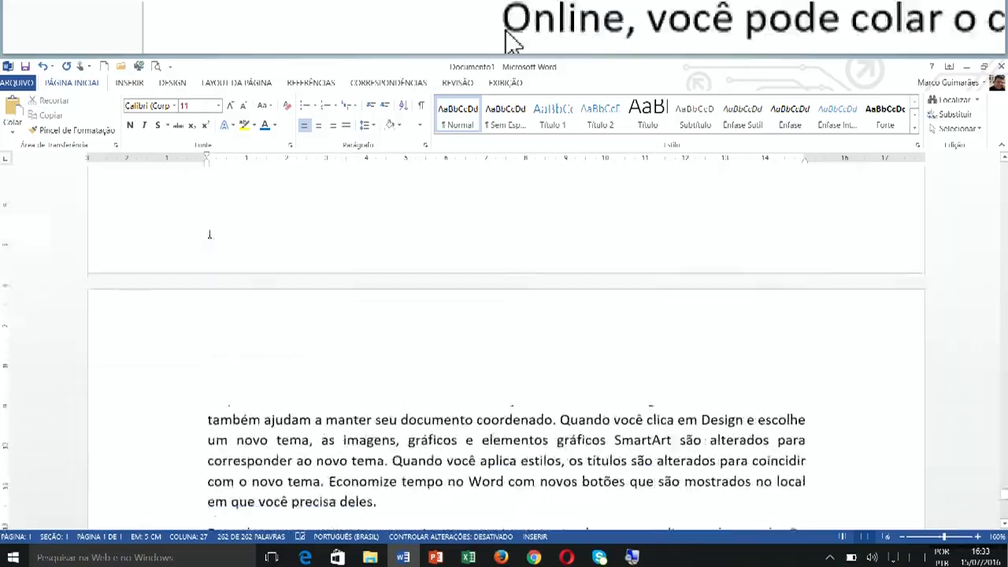
pyautogui.hotkey('ctrl', 'v')
pyautogui.hotkey('ctrl', 'v')
pyautogui.hotkey('ctrl', 'v')
pyautogui.hotkey('ctrl', 'v')
pyautogui.hotkey('ctrl', 'v')
pyautogui.hotkey('ctrl', 'v')
pyautogui.hotkey('ctrl', 'v')
pyautogui.hotkey('ctrl', 'v')
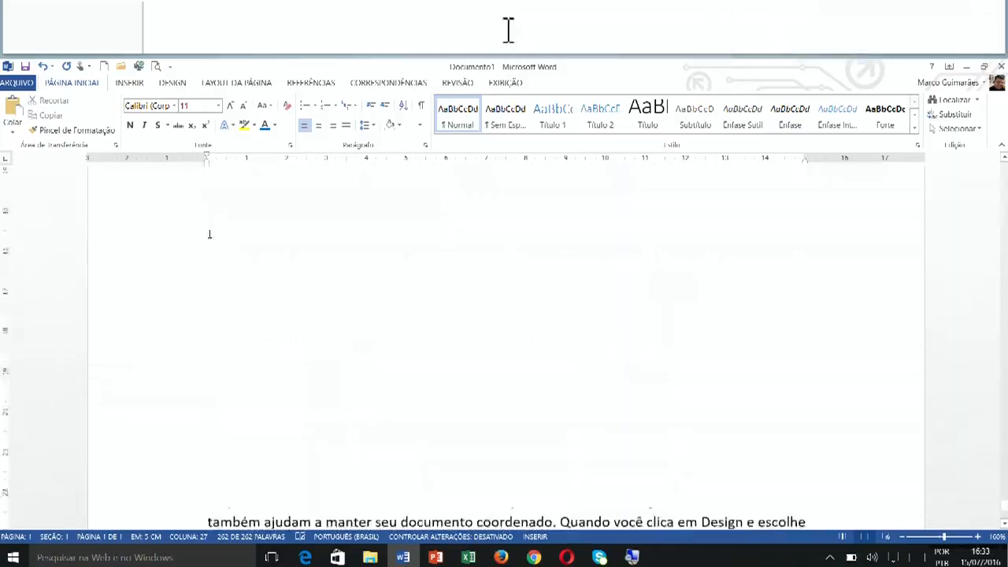
pyautogui.hotkey('ctrl', 'v')
pyautogui.hotkey('ctrl', 'v')
pyautogui.hotkey('ctrl', 'v')
pyautogui.hotkey('ctrl', 'v')
pyautogui.hotkey('ctrl', 'v')
pyautogui.hotkey('ctrl', 'v')
pyautogui.hotkey('ctrl', 'v')
pyautogui.hotkey('ctrl', 'v')
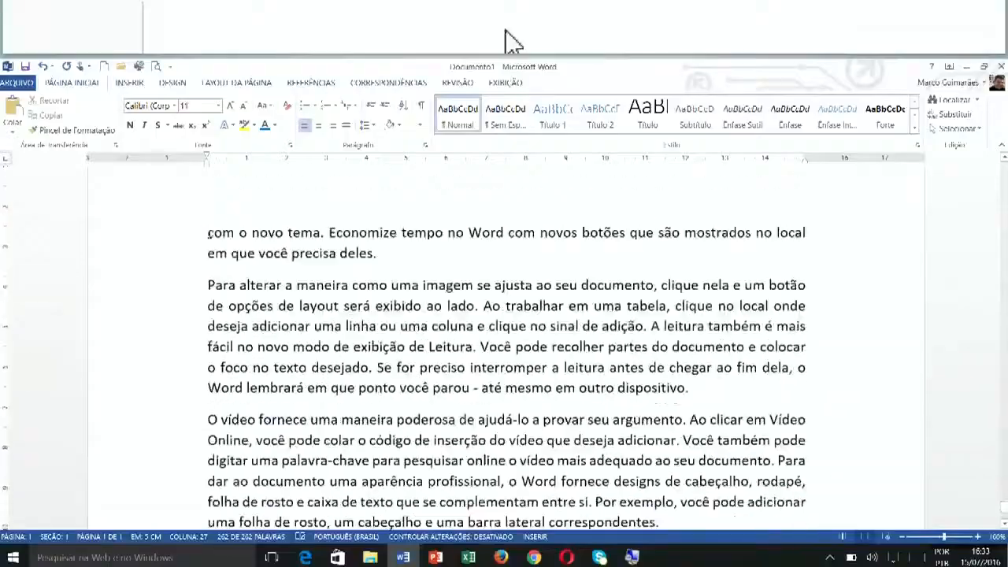
pyautogui.hotkey('ctrl', 'v')
pyautogui.hotkey('ctrl', 'v')
pyautogui.hotkey('ctrl', 'v')
pyautogui.hotkey('ctrl', 'v')
pyautogui.hotkey('ctrl', 'v')
pyautogui.hotkey('ctrl', 'v')
pyautogui.hotkey('ctrl', 'v')
pyautogui.hotkey('ctrl', 'v')
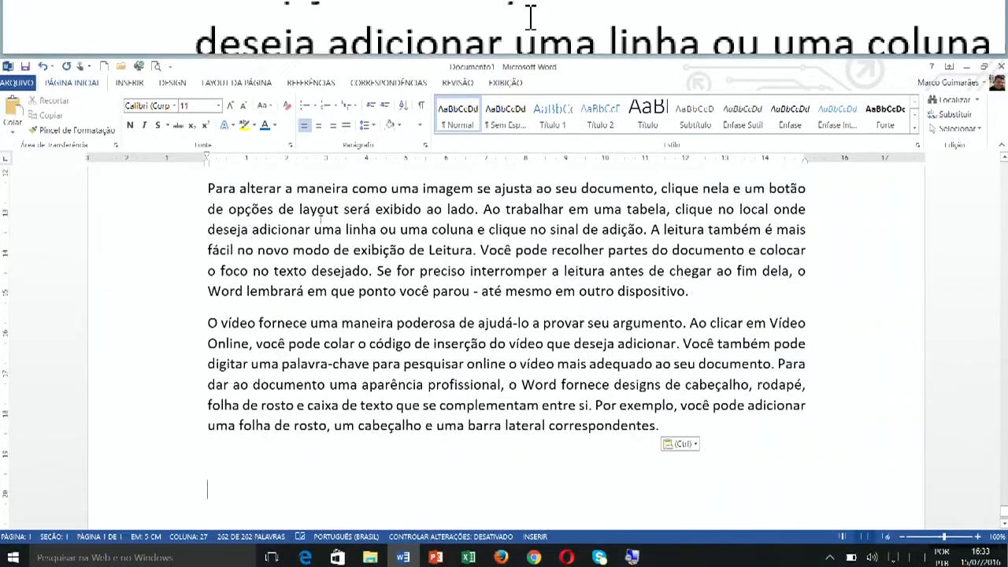
# Step: Move the text cursor from the last pages to the start of page 56 and to the beginning of the document
pyautogui.click(314, 229)
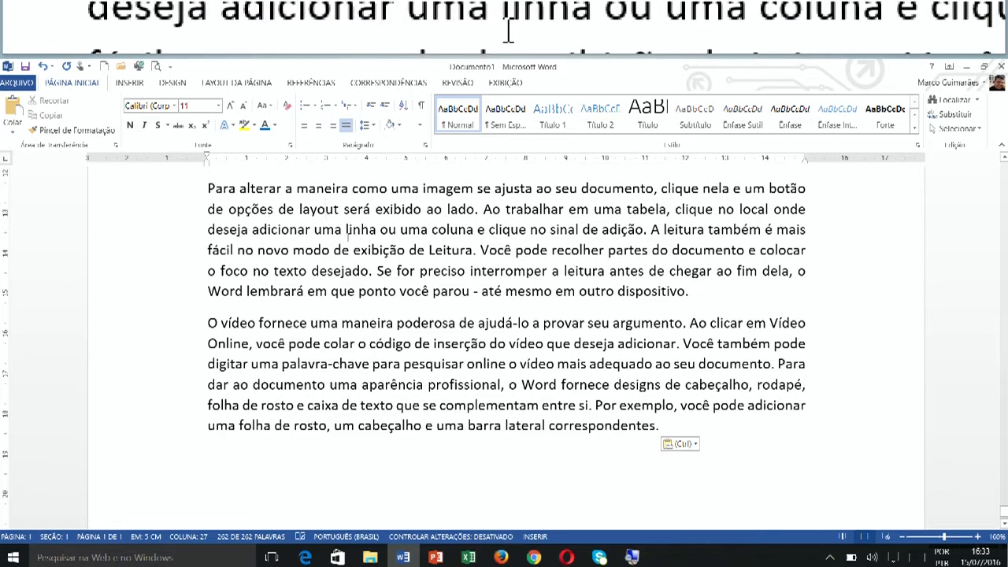
pyautogui.scroll(3, 347, 229)
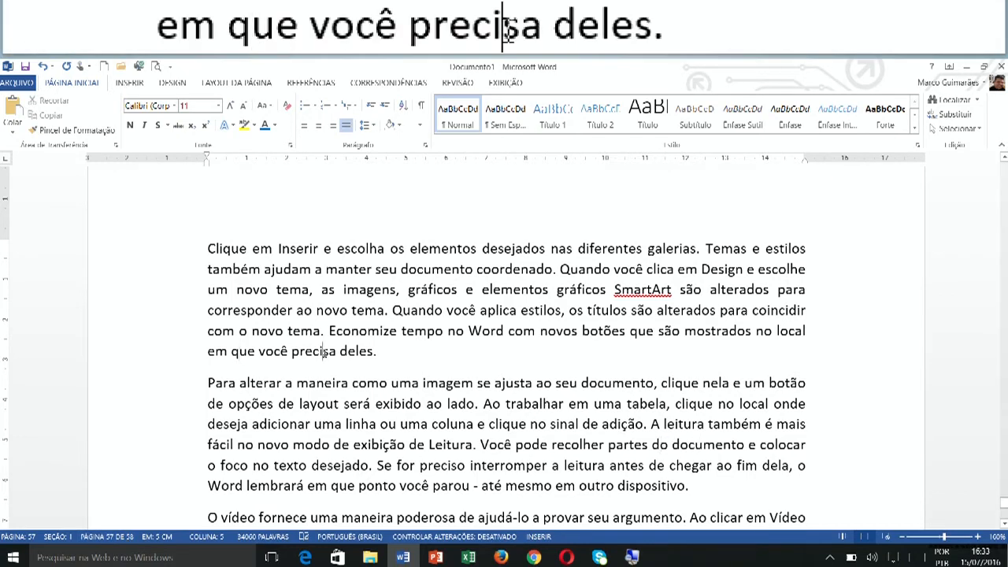
pyautogui.scroll(-5, 322, 352)
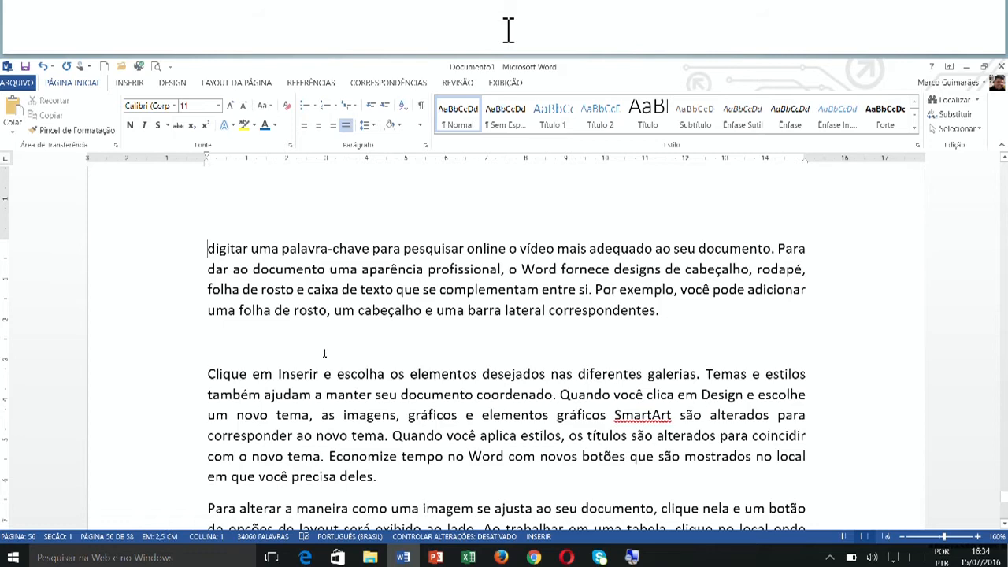
pyautogui.scroll(-2, 324, 354)
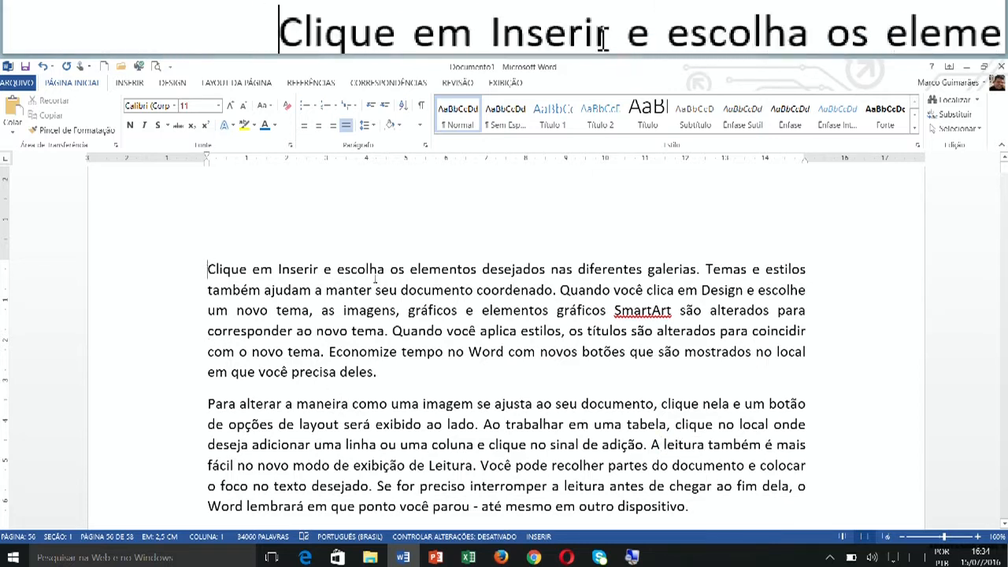
pyautogui.click(447, 311)
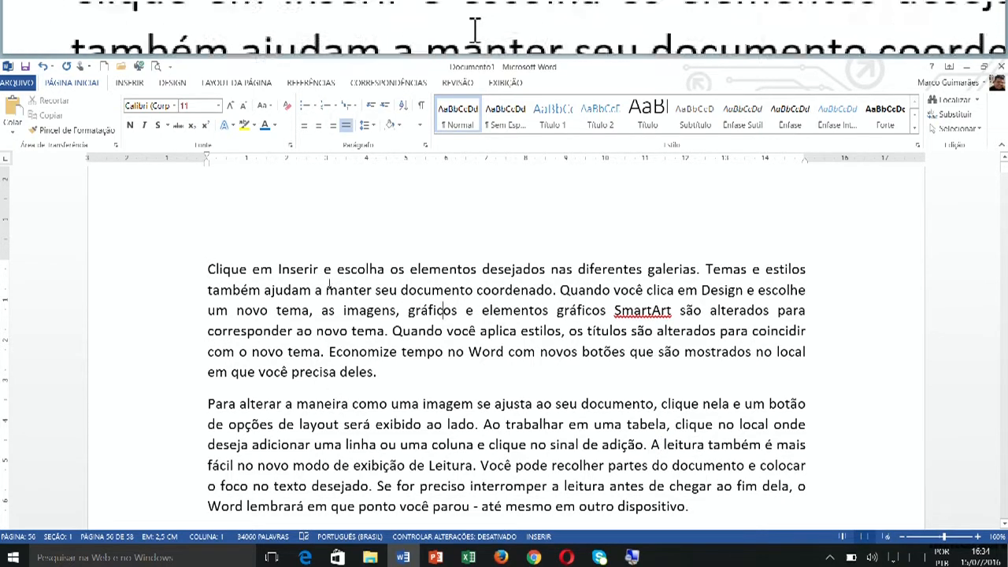
pyautogui.click(208, 270)
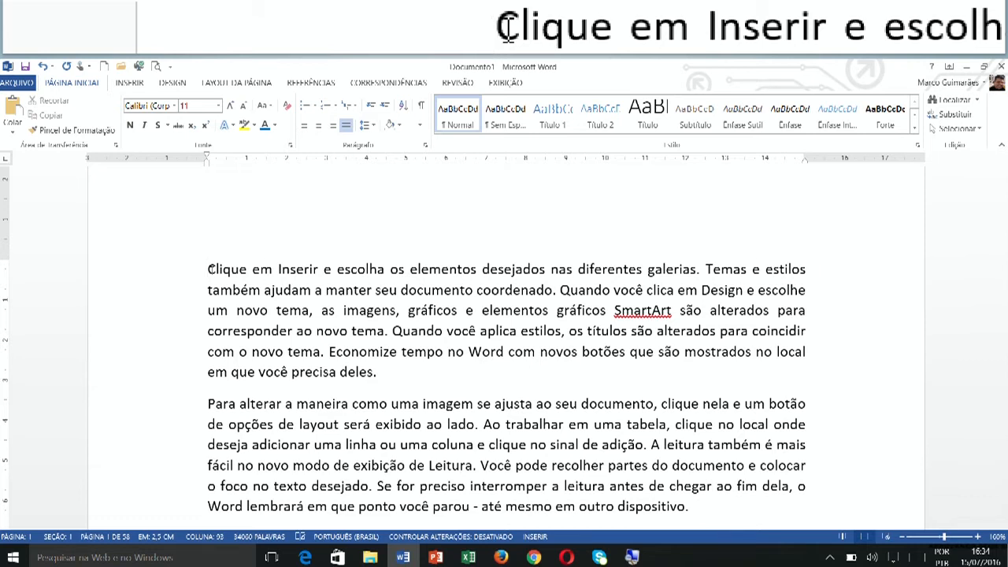
# Step: Open the Windows on-screen keyboard from the Ease of Access Center, examine the Home and End keys, and close it
pyautogui.press('super+u')
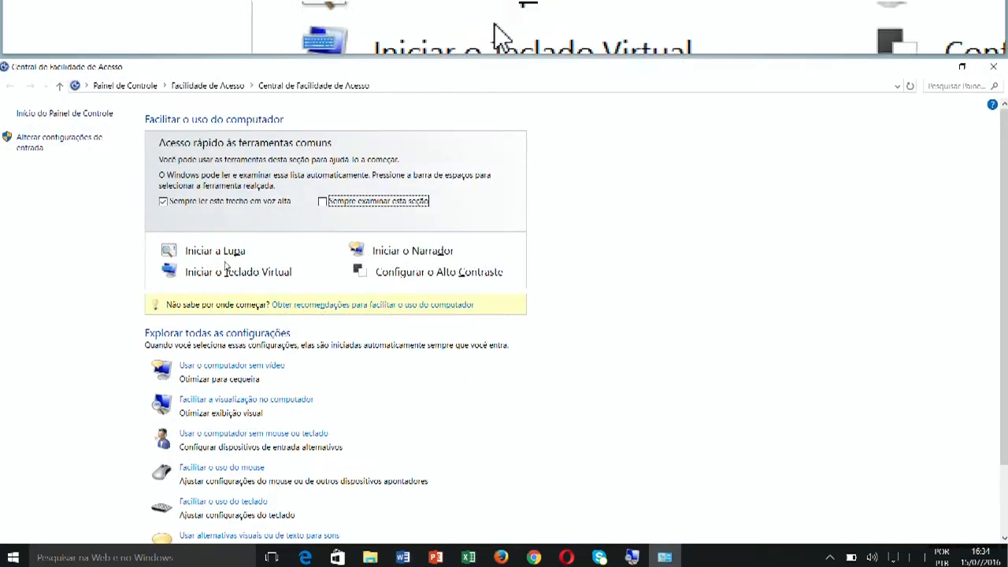
pyautogui.click(235, 274)
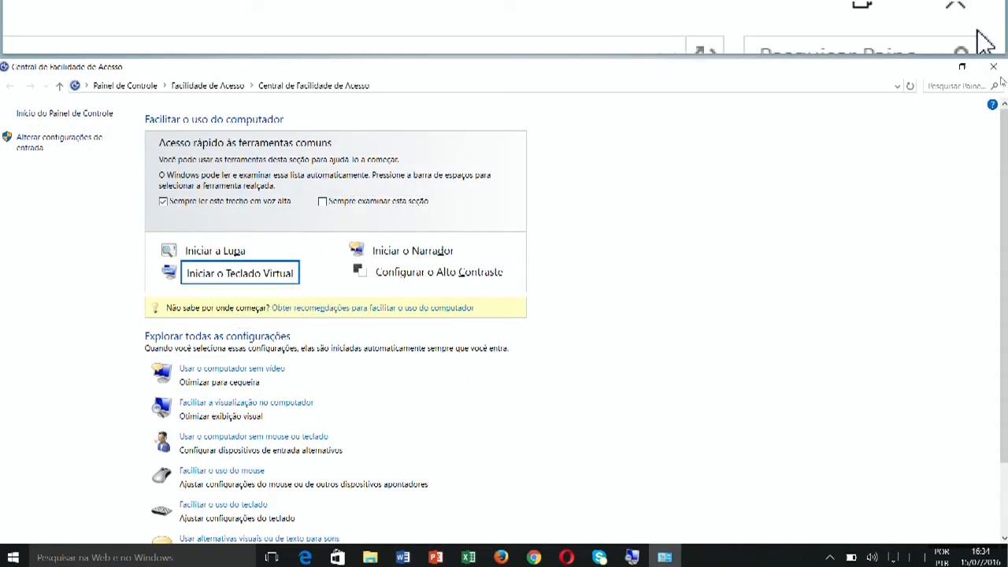
pyautogui.click(993, 66)
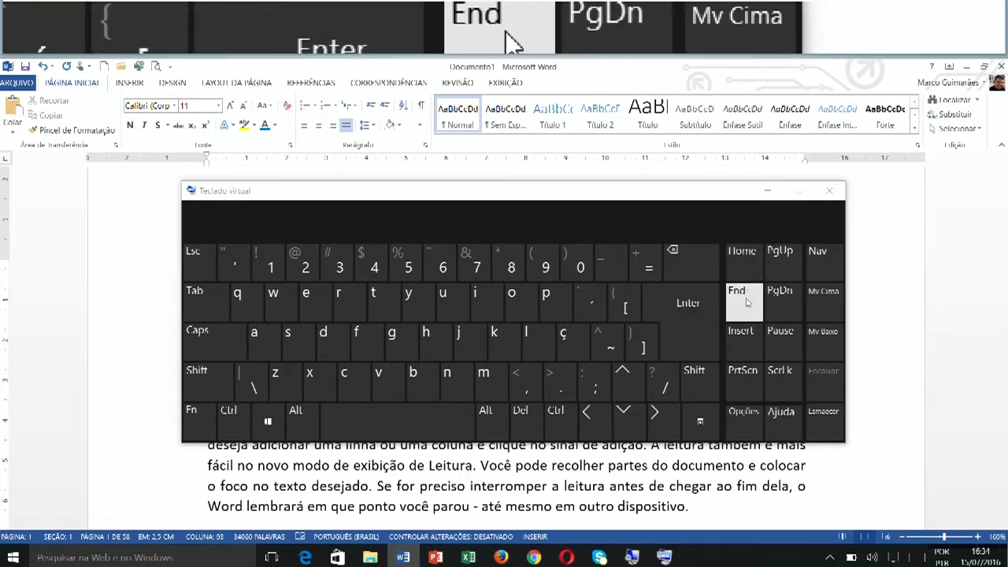
pyautogui.click(744, 260)
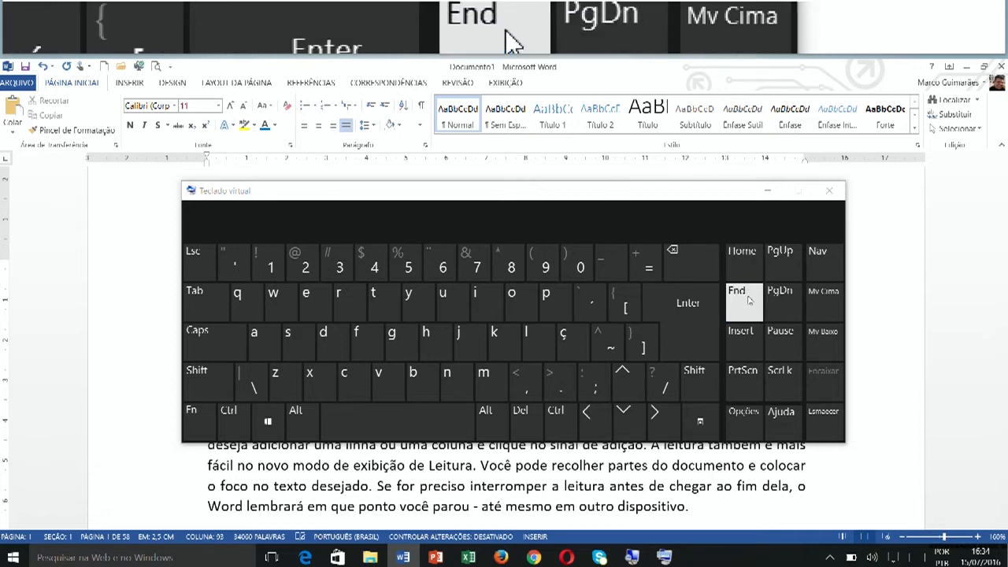
pyautogui.click(829, 192)
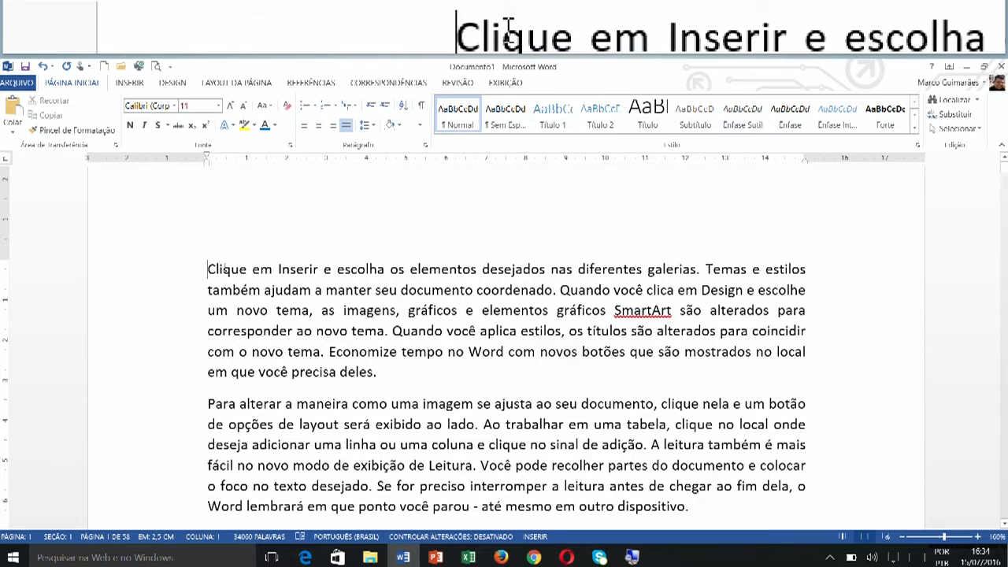
# Step: Select the document's first line from start to end, clear it, select it from end to start, and clear it again
pyautogui.hotkey('shift', 'End')
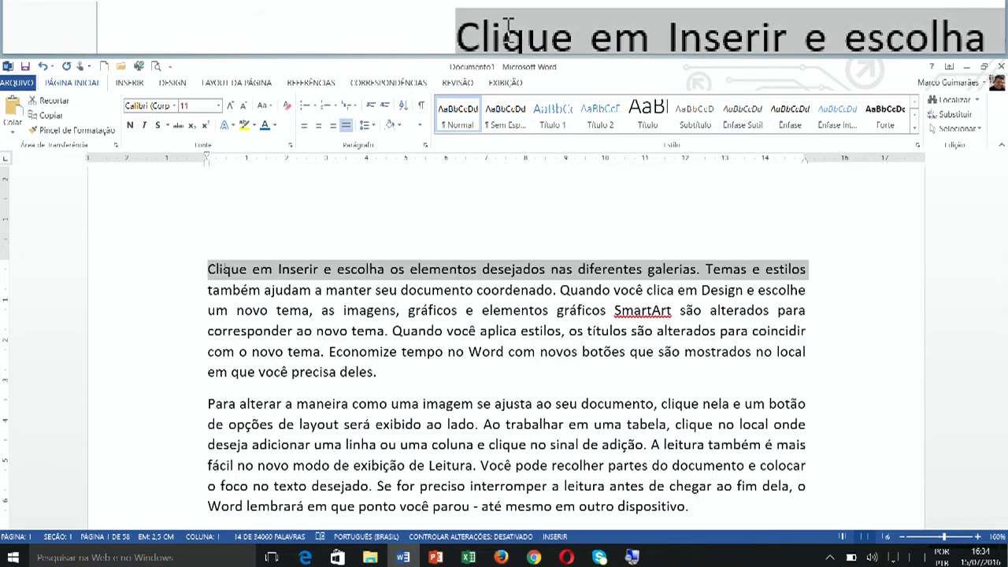
pyautogui.press('End')
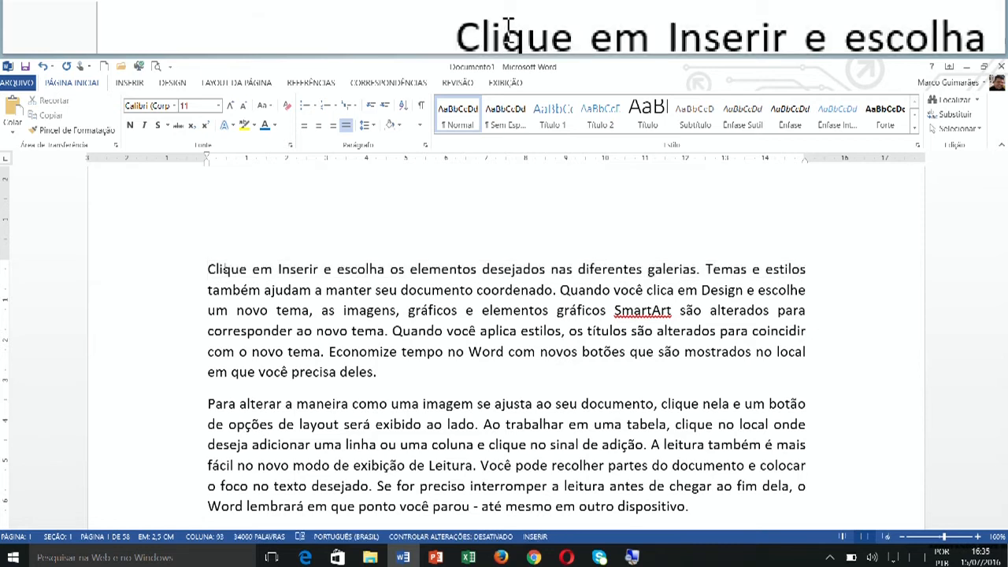
pyautogui.hotkey('shift', 'Home')
pyautogui.press('End')
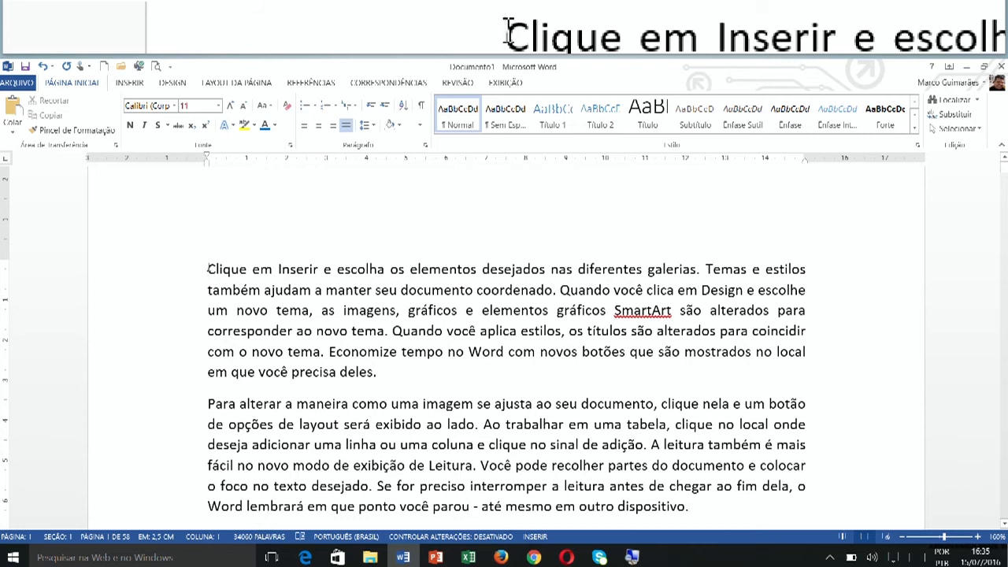
# Step: Move the text cursor to the very end of the document and back to its beginning
pyautogui.scroll(-10, 207, 269)
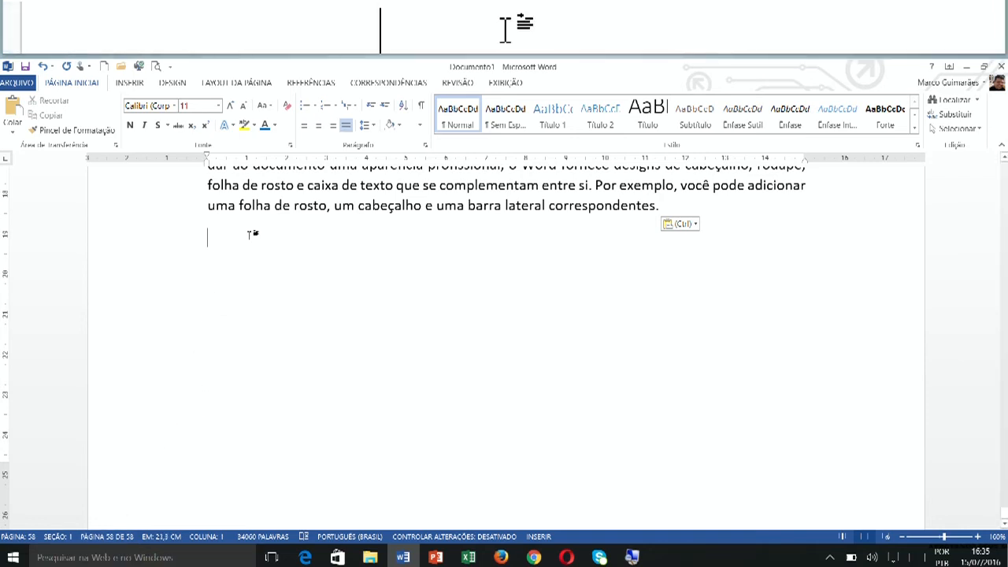
pyautogui.scroll(10, 251, 234)
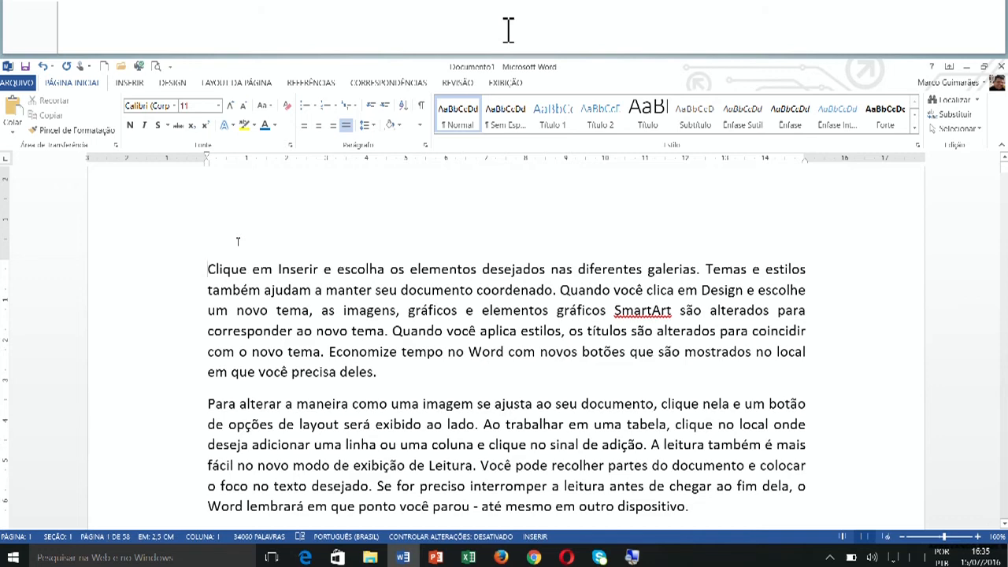
# Step: Color the whole third paragraph, beginning "O vídeo fornece", blue and clear the selection
pyautogui.scroll(-3, 224, 315)
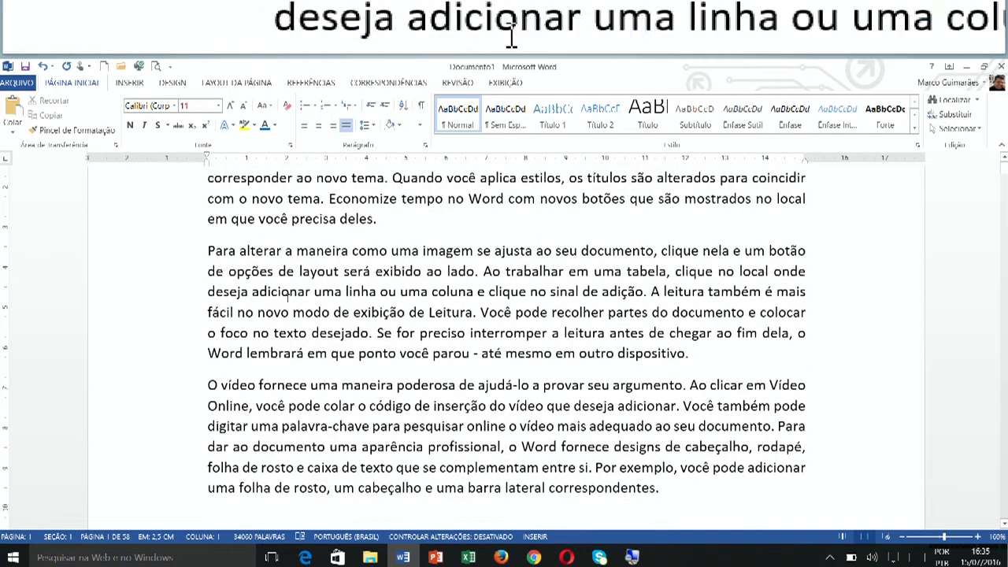
pyautogui.tripleClick(224, 400)
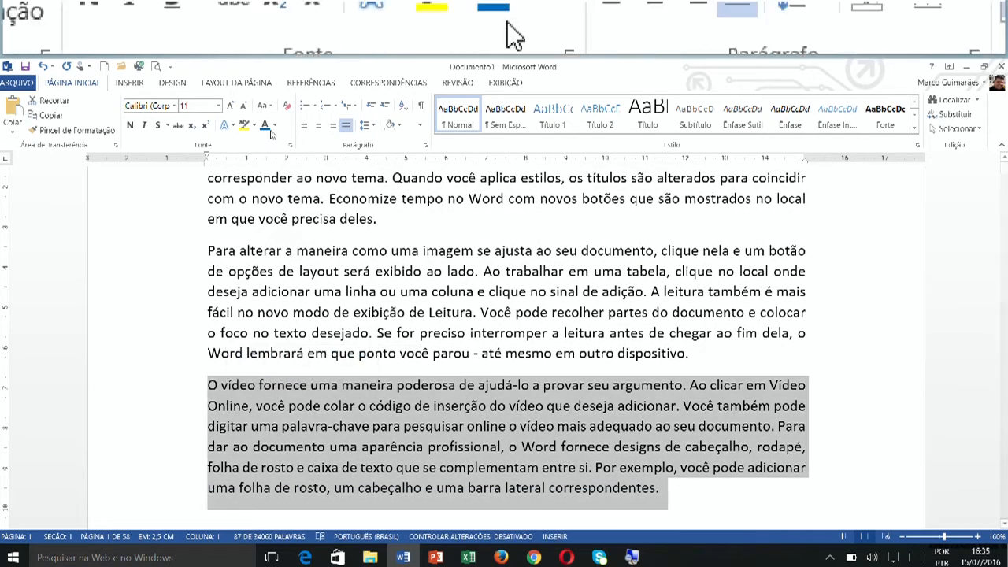
pyautogui.click(265, 126)
pyautogui.click(381, 312)
pyautogui.scroll(-2, 381, 315)
pyautogui.scroll(4, 382, 322)
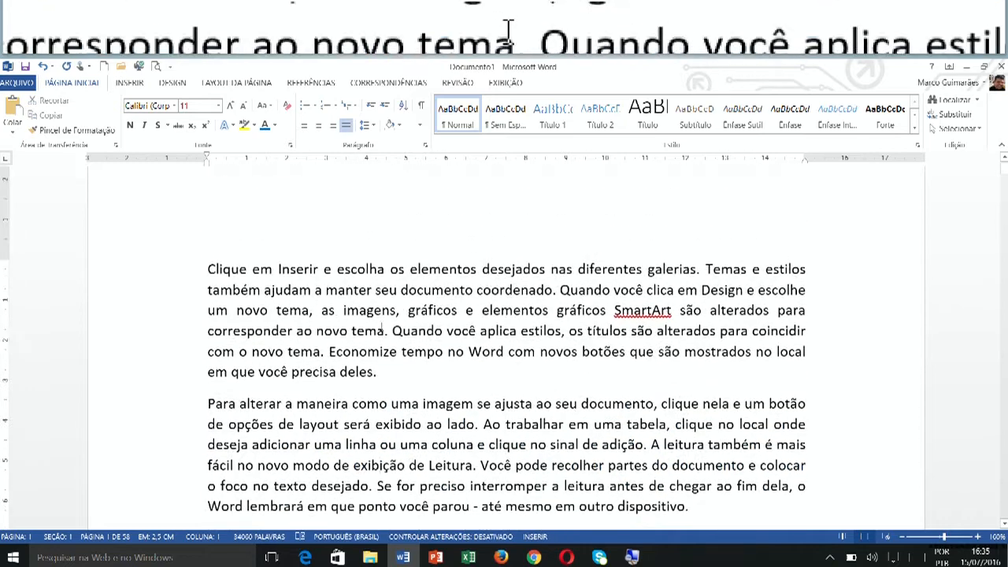
# Step: Try to select the text continuously from the blue paragraph down through the following pages, clear the selection and return to the document's beginning
pyautogui.scroll(-2, 383, 332)
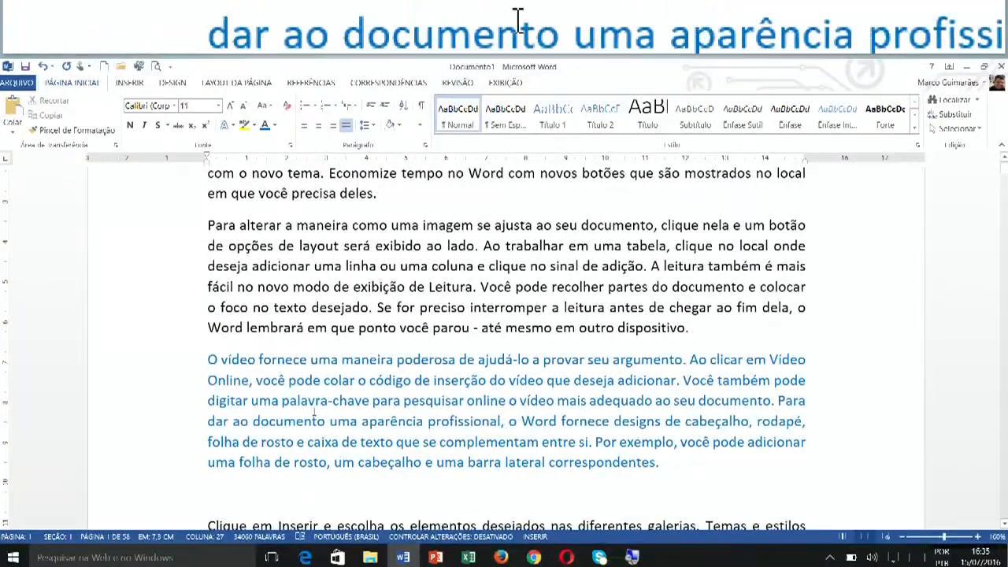
pyautogui.click(289, 381)
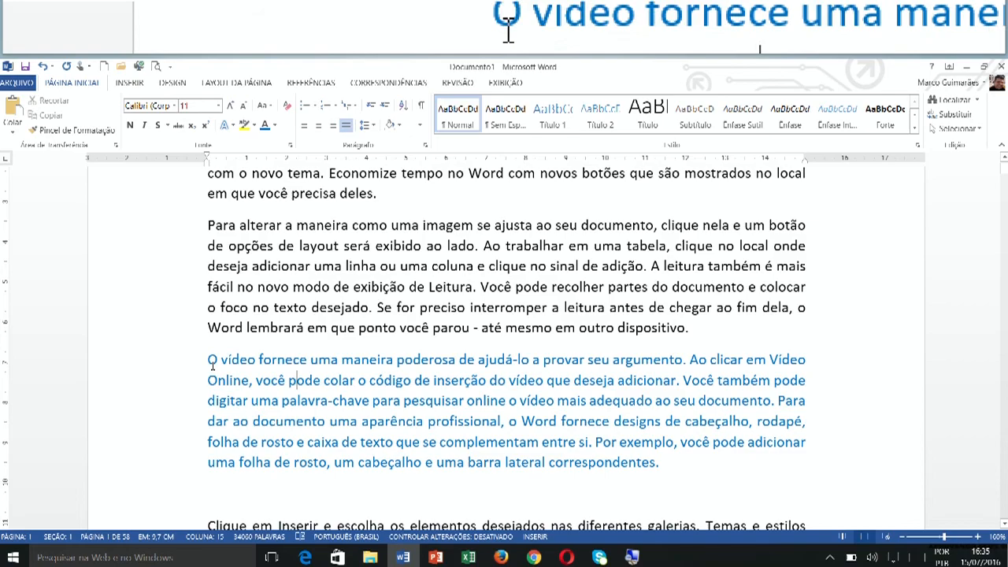
pyautogui.moveTo(207, 359); pyautogui.dragTo(301, 563)
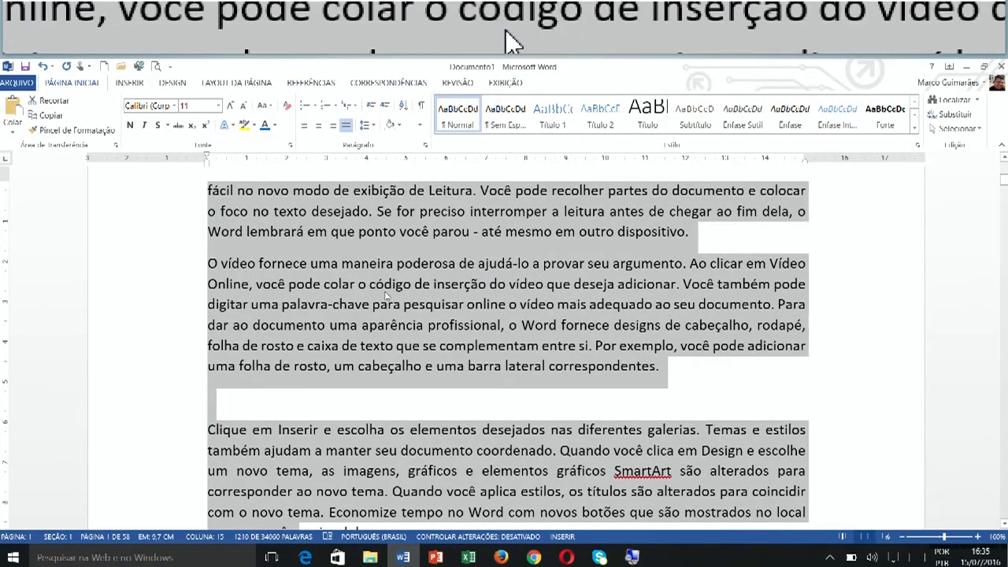
pyautogui.click(374, 284)
pyautogui.hotkey('ctrl', 'Home')
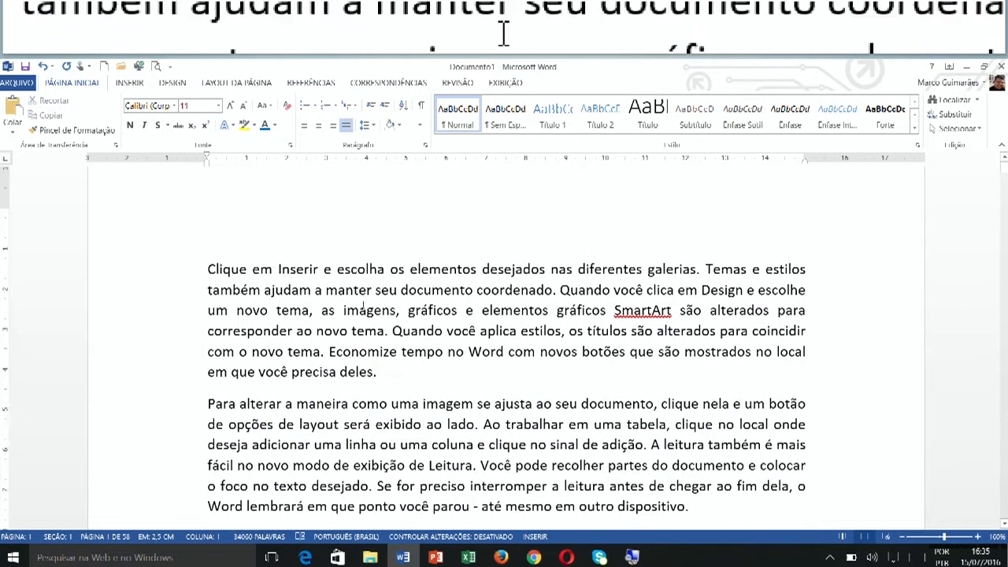
# Step: Delete all text from the start of the blue paragraph to the end of the document
pyautogui.scroll(-5, 354, 295)
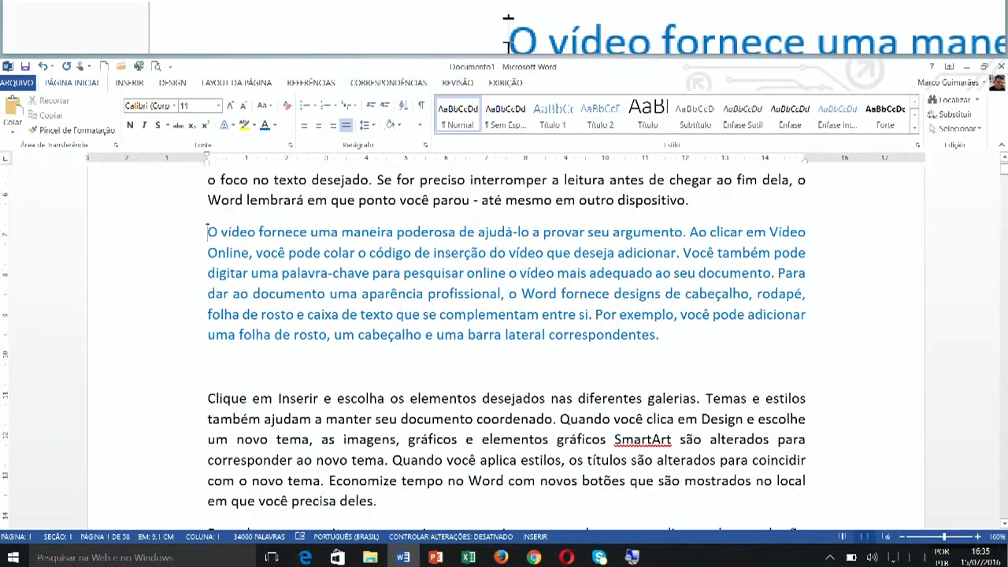
pyautogui.click(207, 231)
pyautogui.hotkey('ctrl', 'shift', 'End')
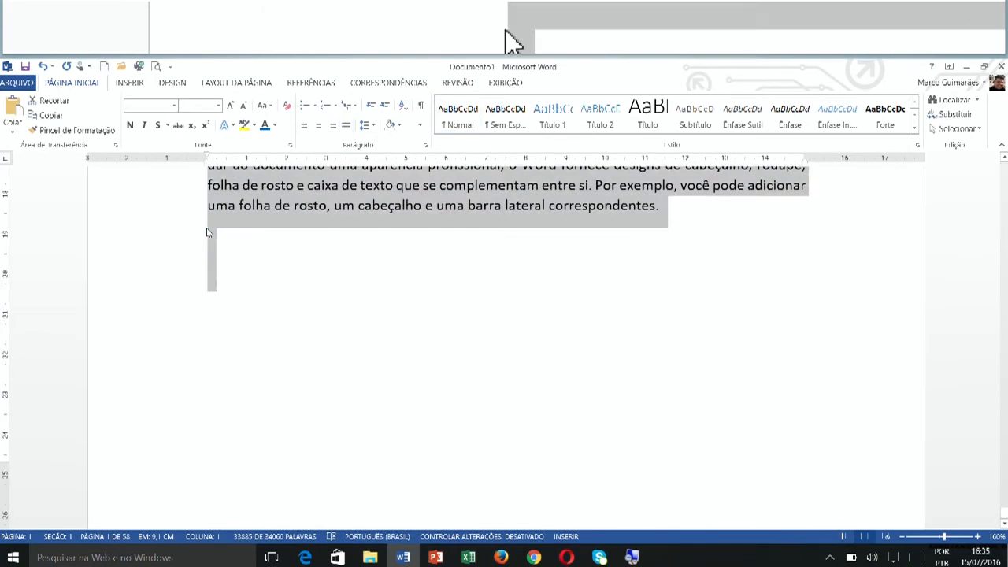
pyautogui.press('Delete')
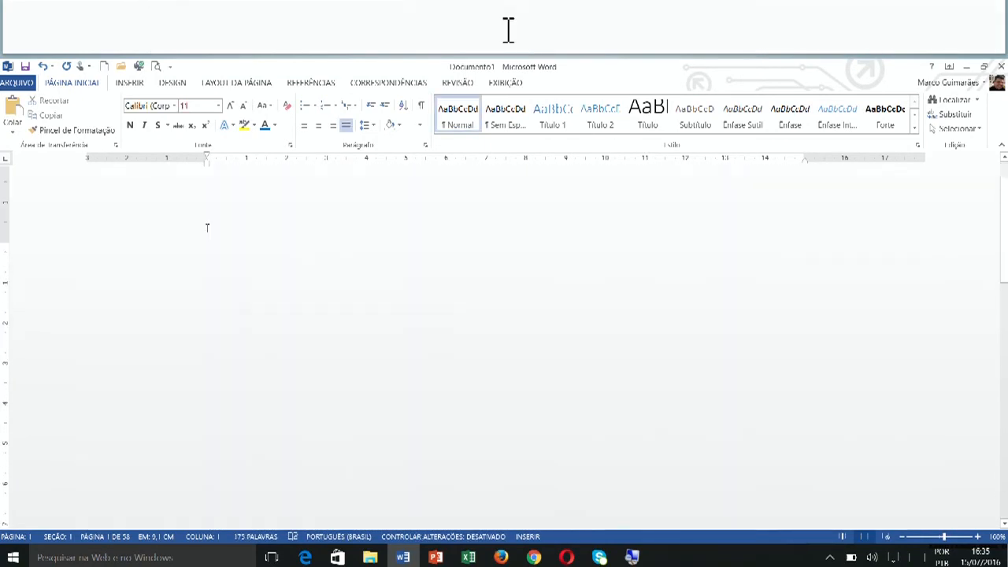